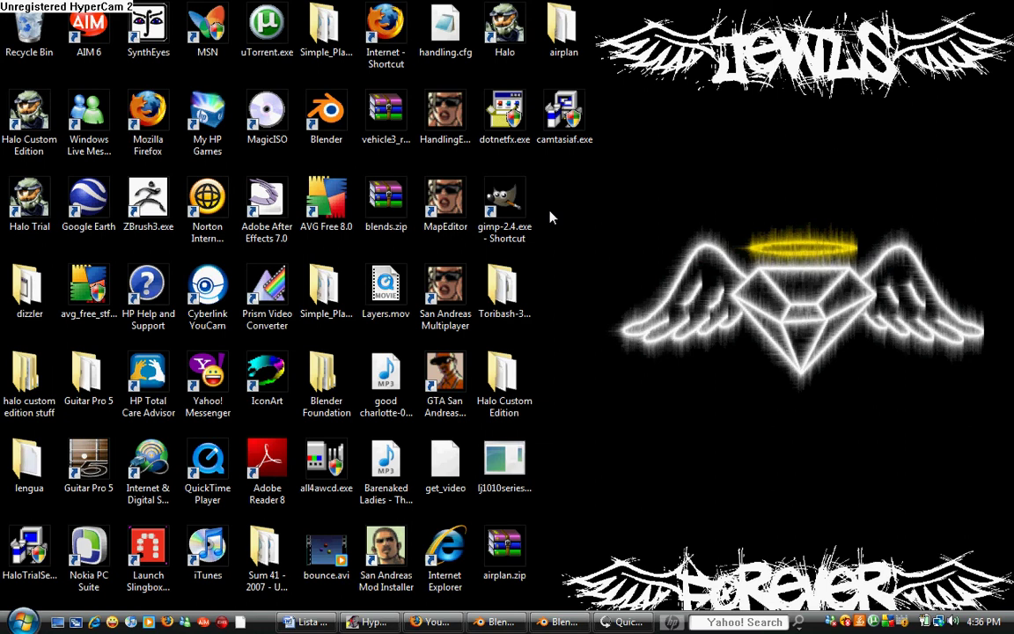
Step: Bring the Blender window back and view the cube-and-plane scene through the camera
{"action": "left_click_drag", "start_coordinate": [605, 1], "coordinate": [1010, 611]}
{"action": "left_click", "coordinate": [565, 621]}
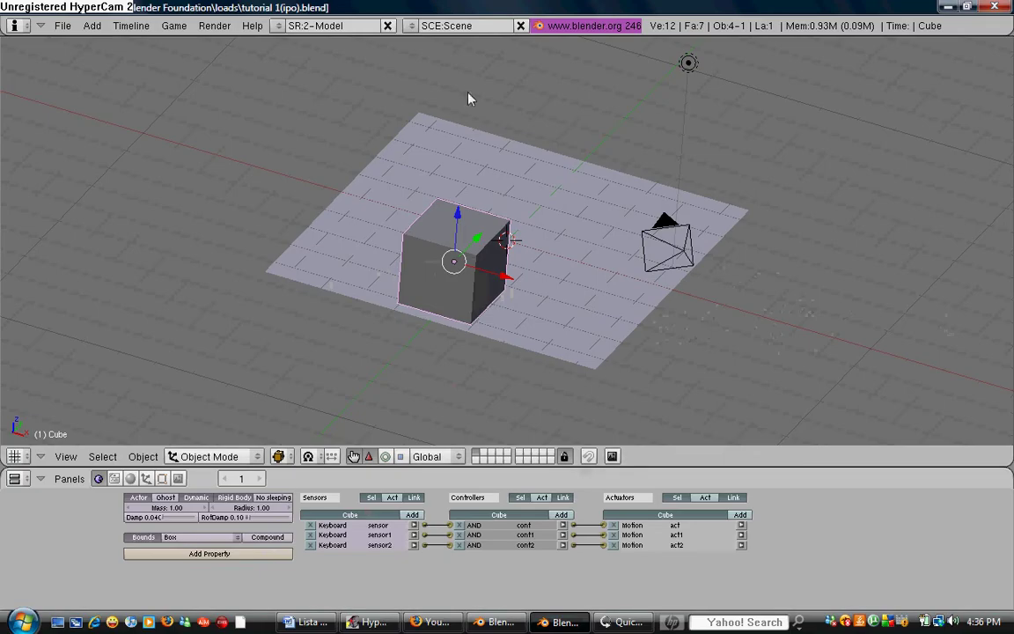
{"action": "key", "text": "KP_0"}
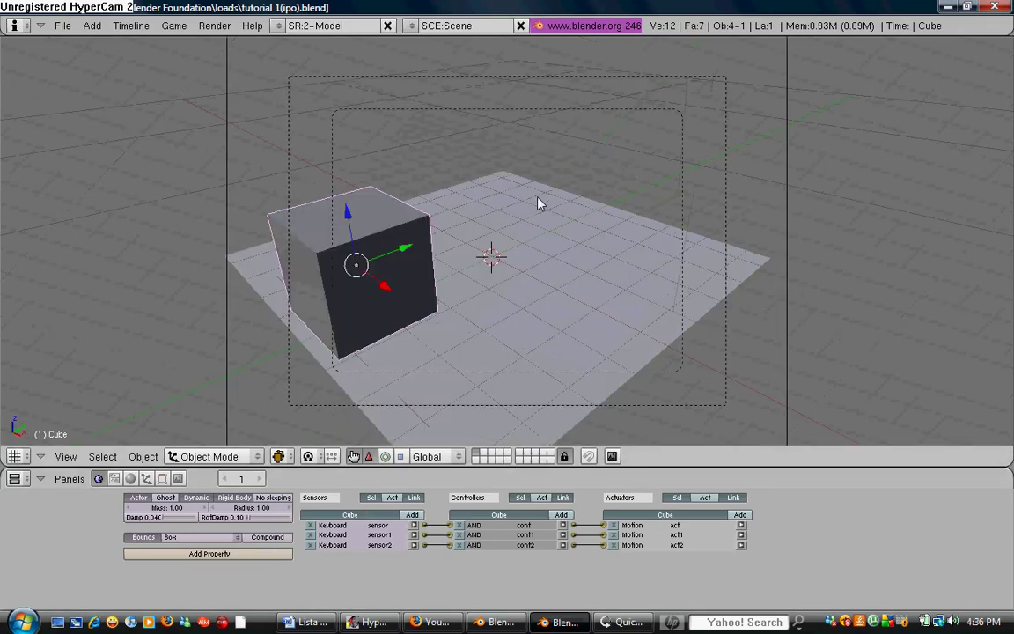
Step: Test-run the game, driving the cube forward, then exit and return to top view
{"action": "key", "text": "p"}
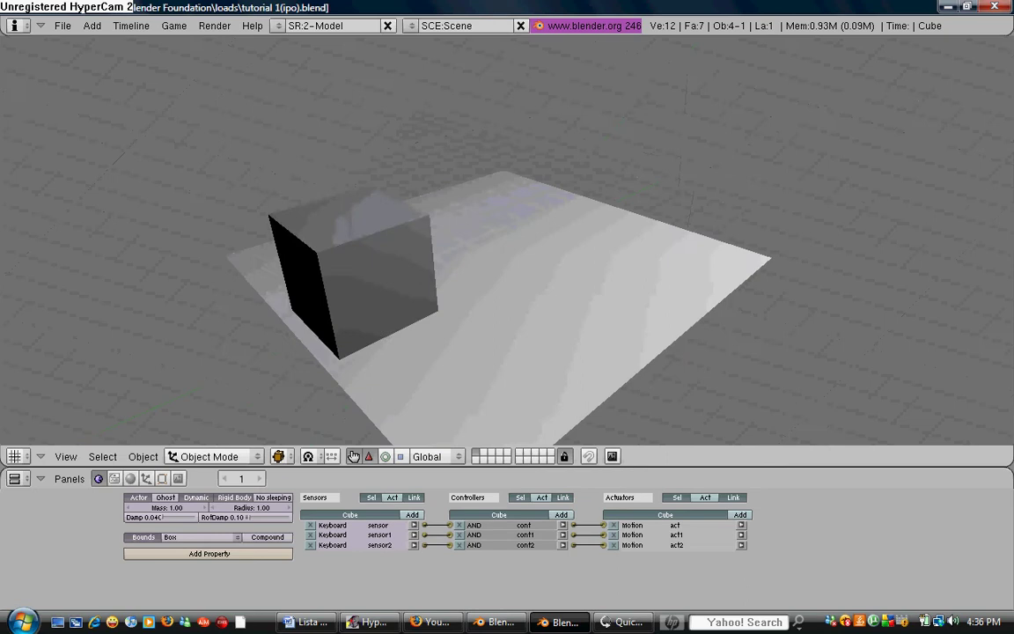
{"action": "key", "text": "Up"}
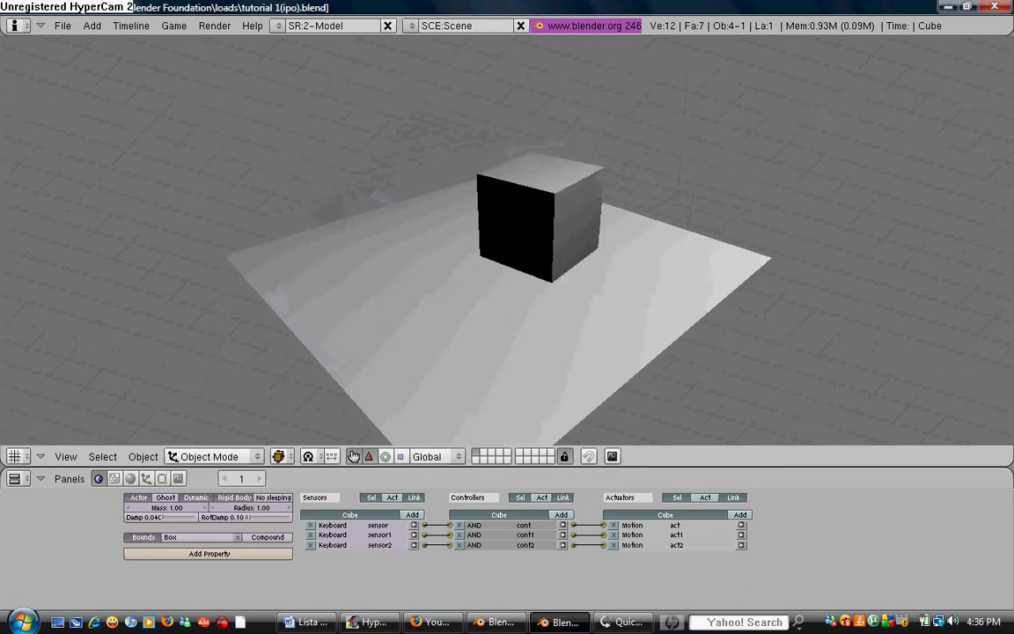
{"action": "key", "text": "Escape"}
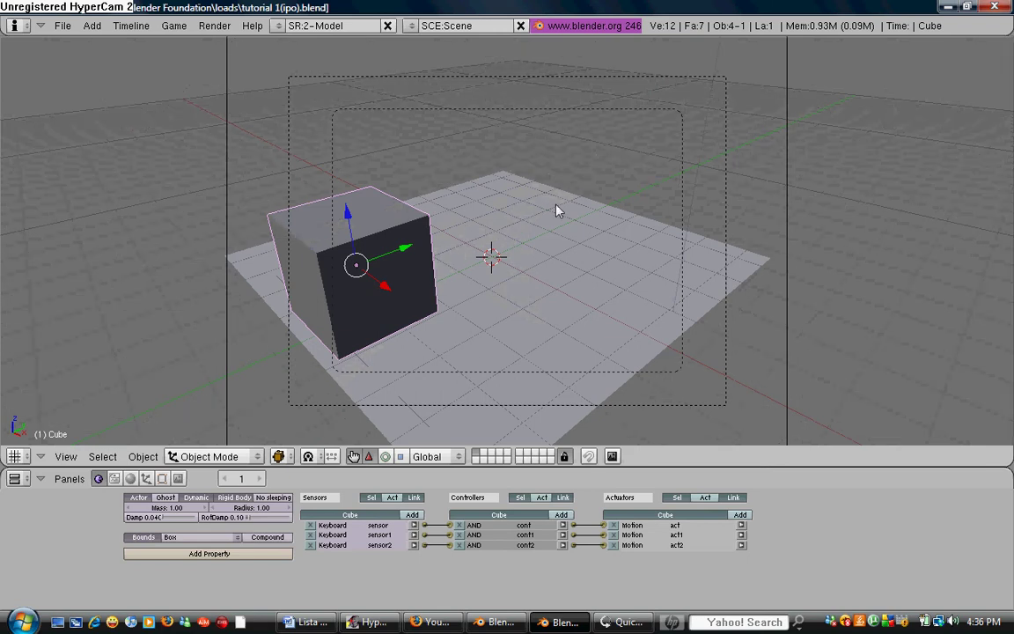
{"action": "key", "text": "KP_7"}
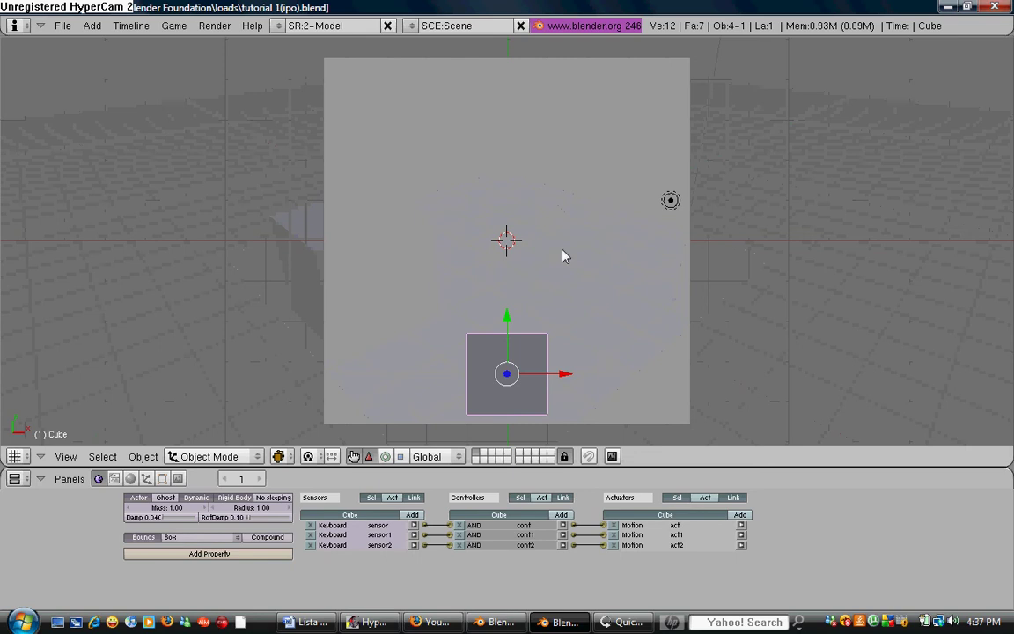
Step: Add a UV sphere mesh with the default 32 segments and 32 rings
{"action": "key", "text": "space"}
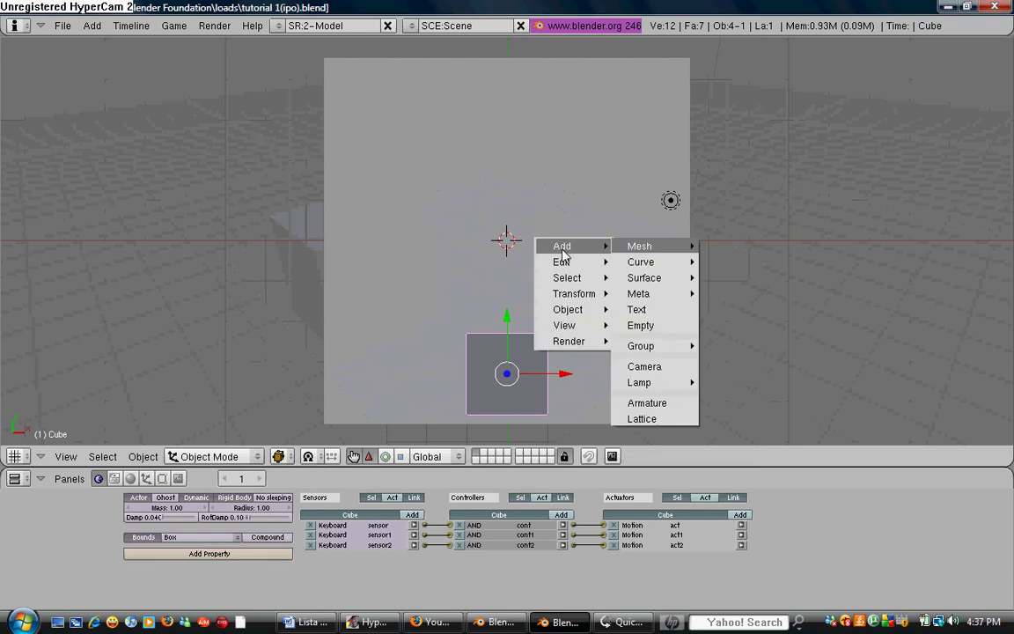
{"action": "mouse_move", "coordinate": [640, 246]}
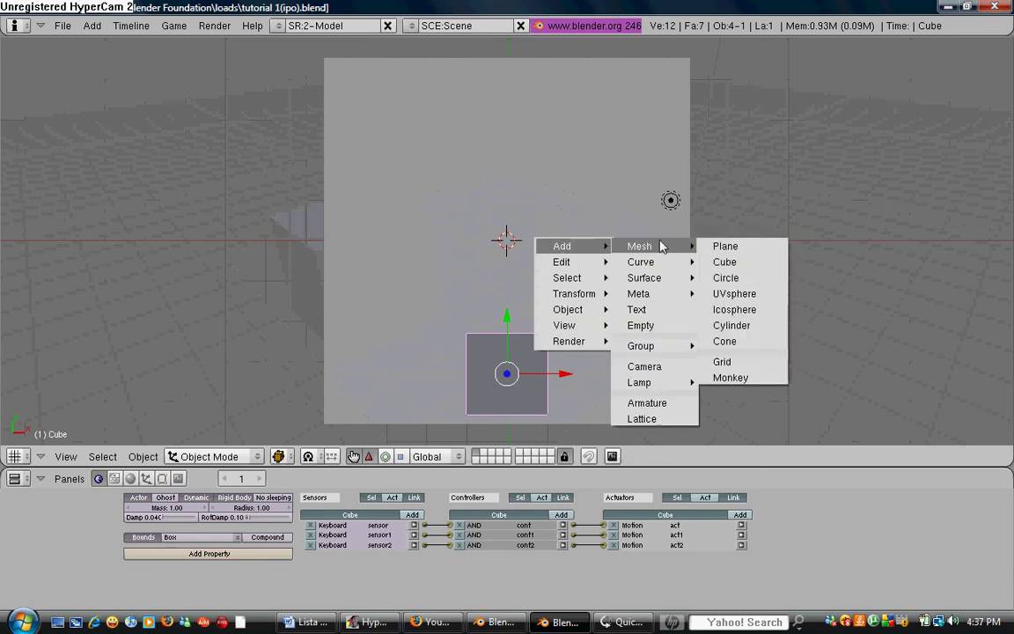
{"action": "left_click", "coordinate": [730, 292]}
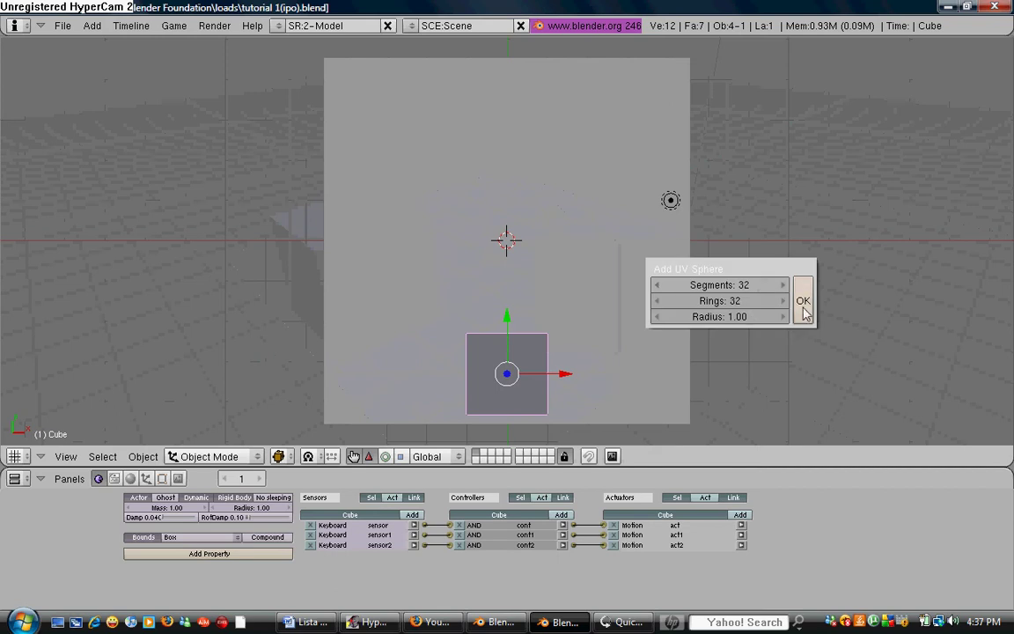
{"action": "left_click", "coordinate": [804, 315]}
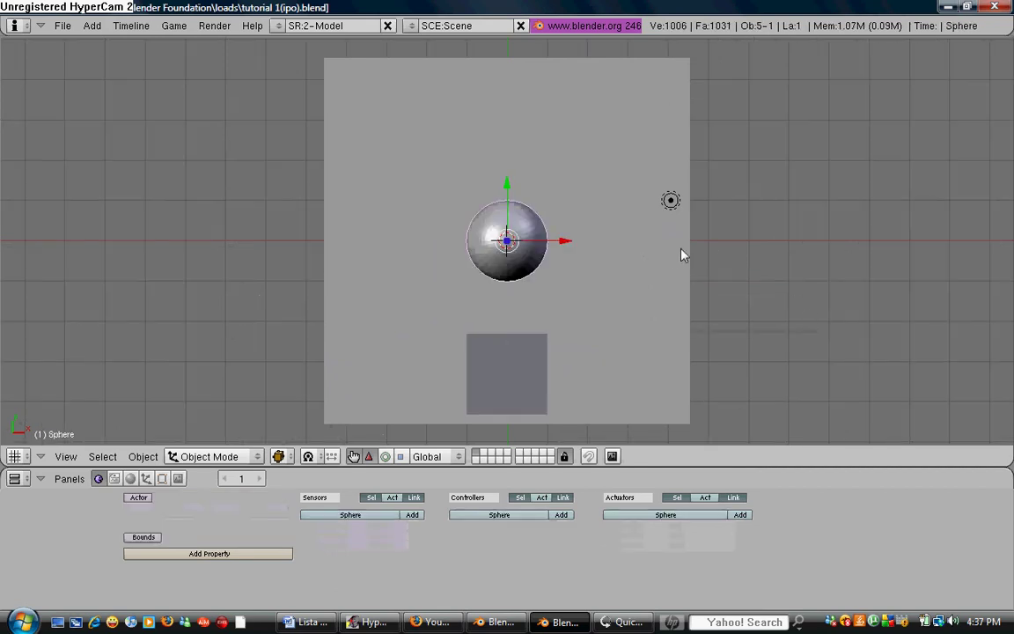
Step: Scale the new sphere down to about 0.42
{"action": "key", "text": "Tab"}
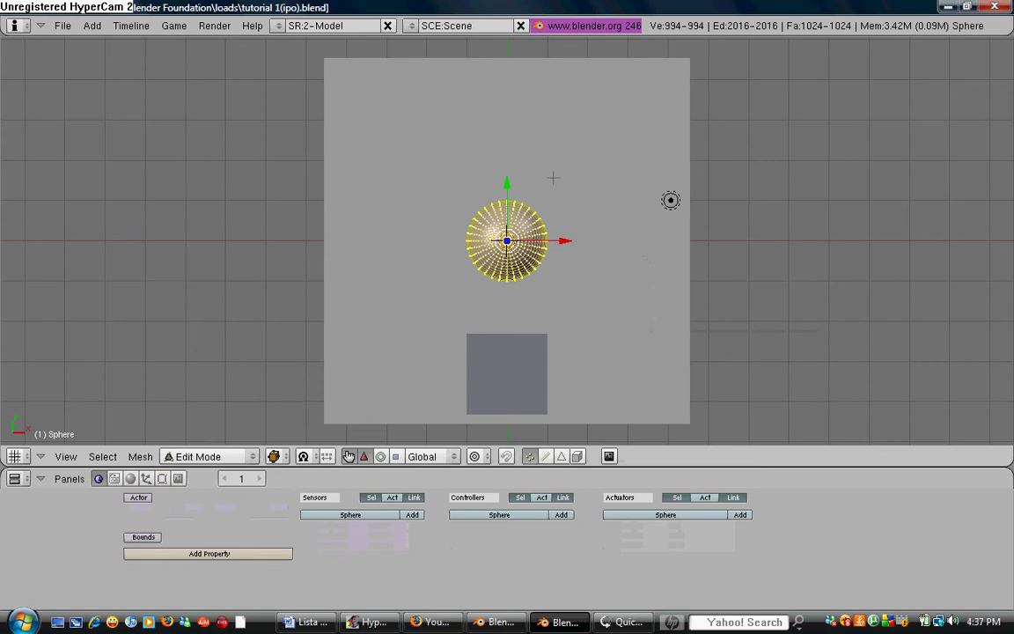
{"action": "key", "text": "Tab"}
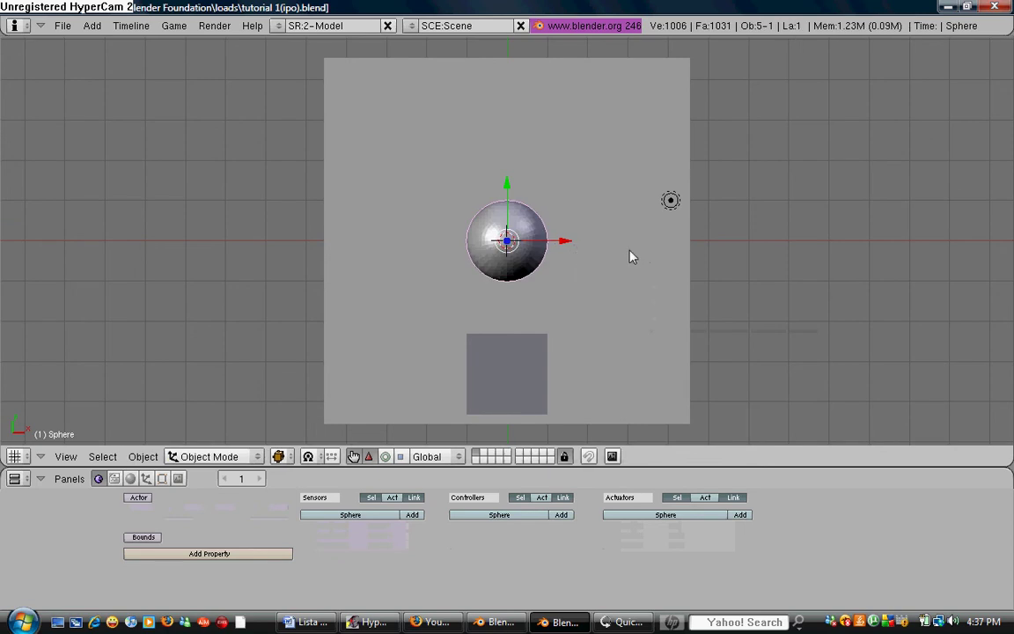
{"action": "key", "text": "s"}
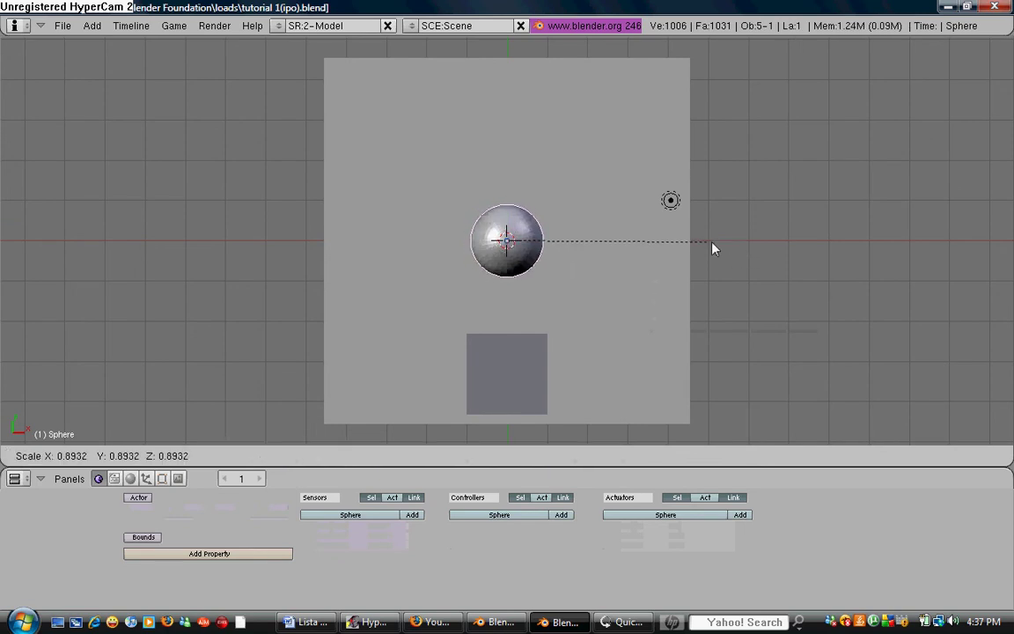
{"action": "left_click", "coordinate": [604, 241]}
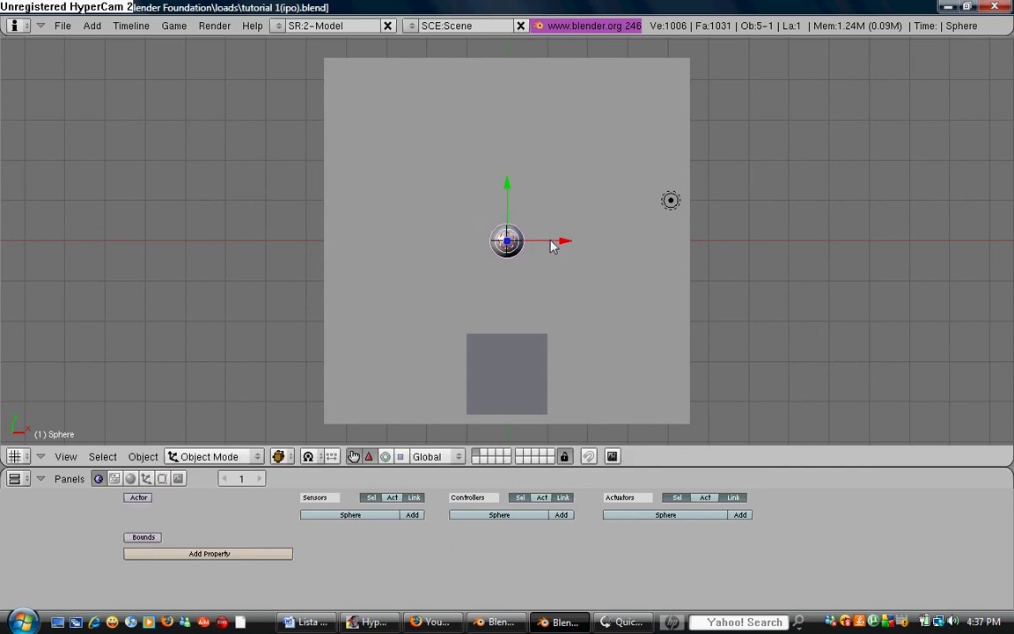
Step: Move the sphere right and down beside the cube, then raise it one unit in side view
{"action": "left_click_drag", "start_coordinate": [562, 240], "coordinate": [643, 242]}
{"action": "left_click_drag", "start_coordinate": [590, 190], "coordinate": [592, 319]}
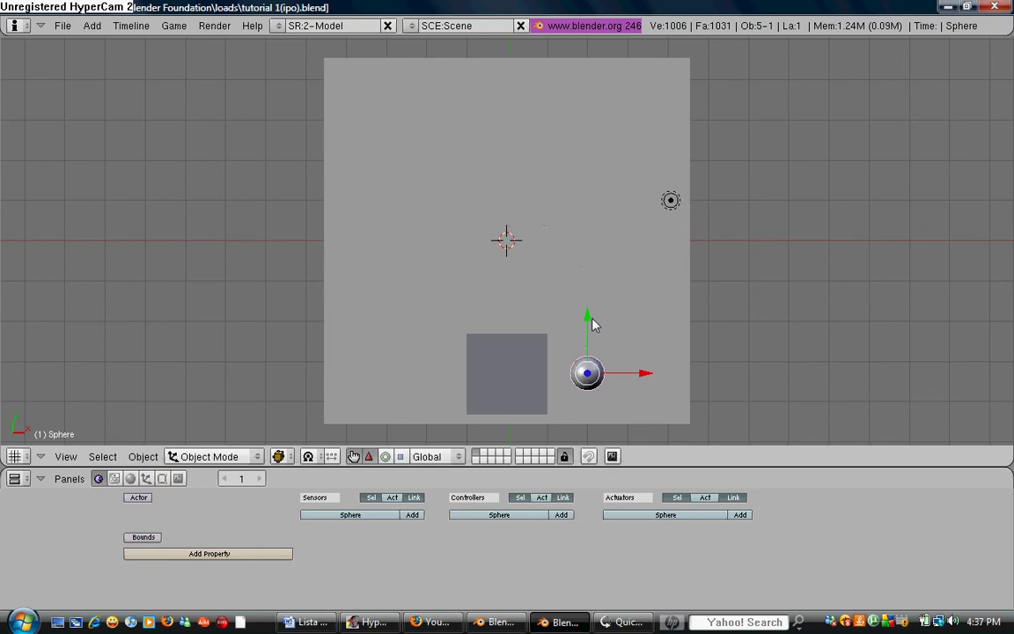
{"action": "key", "text": "KP_3"}
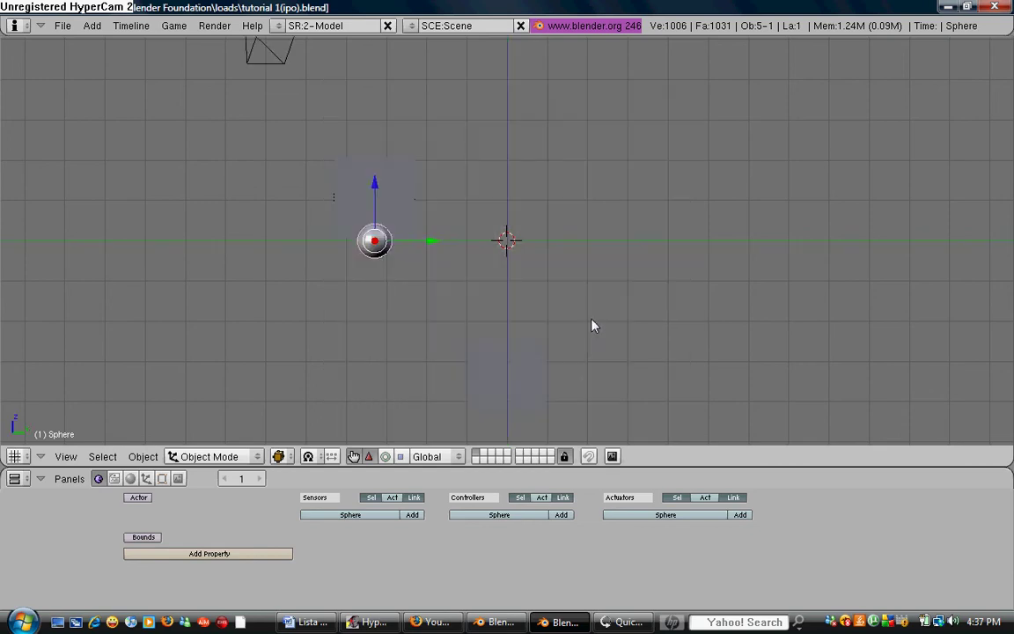
{"action": "left_click_drag", "start_coordinate": [370, 181], "coordinate": [374, 155]}
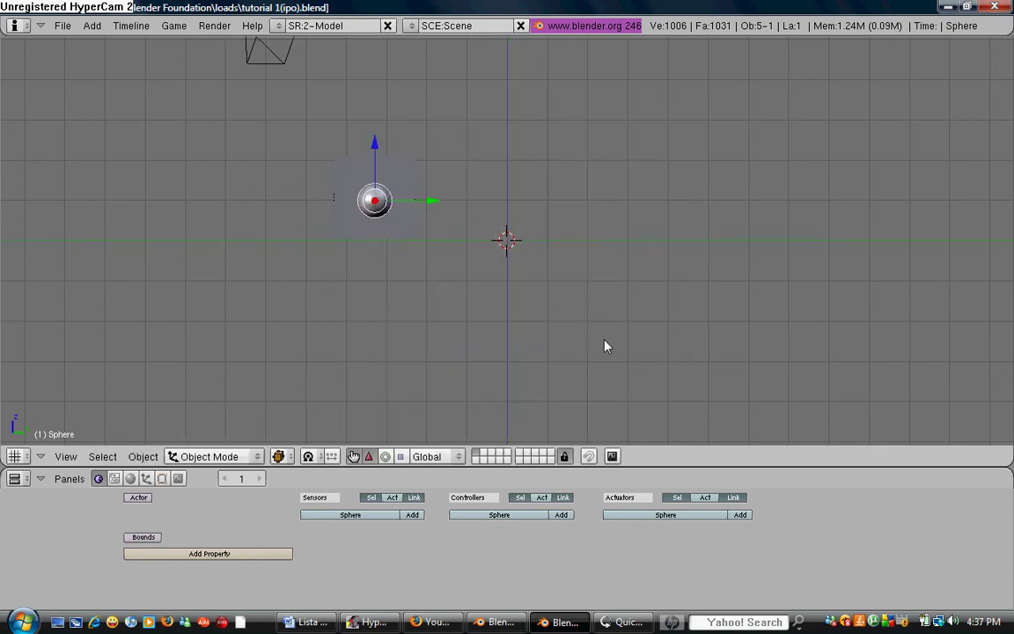
{"action": "key", "text": "KP_7"}
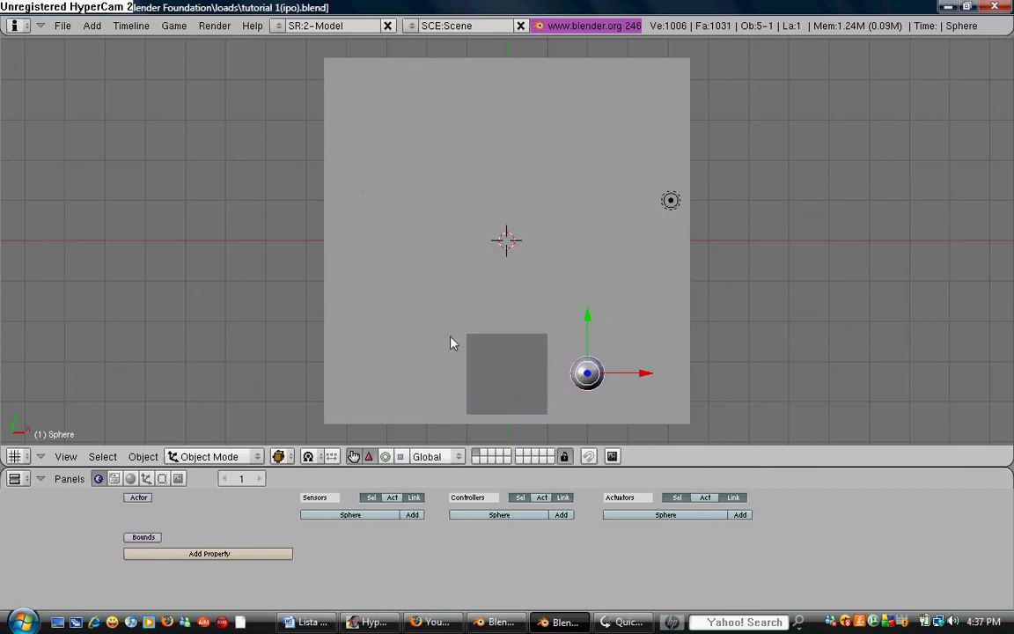
Step: Switch to the 1-Animation layout and recentre the 3D view on the scene from the top
{"action": "left_click", "coordinate": [277, 27]}
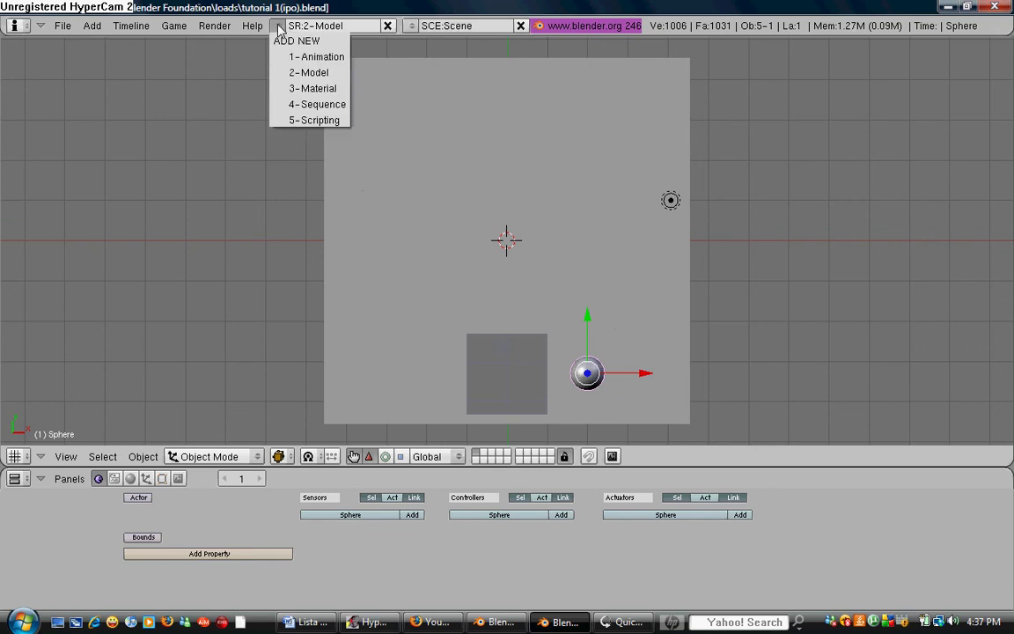
{"action": "left_click", "coordinate": [300, 58]}
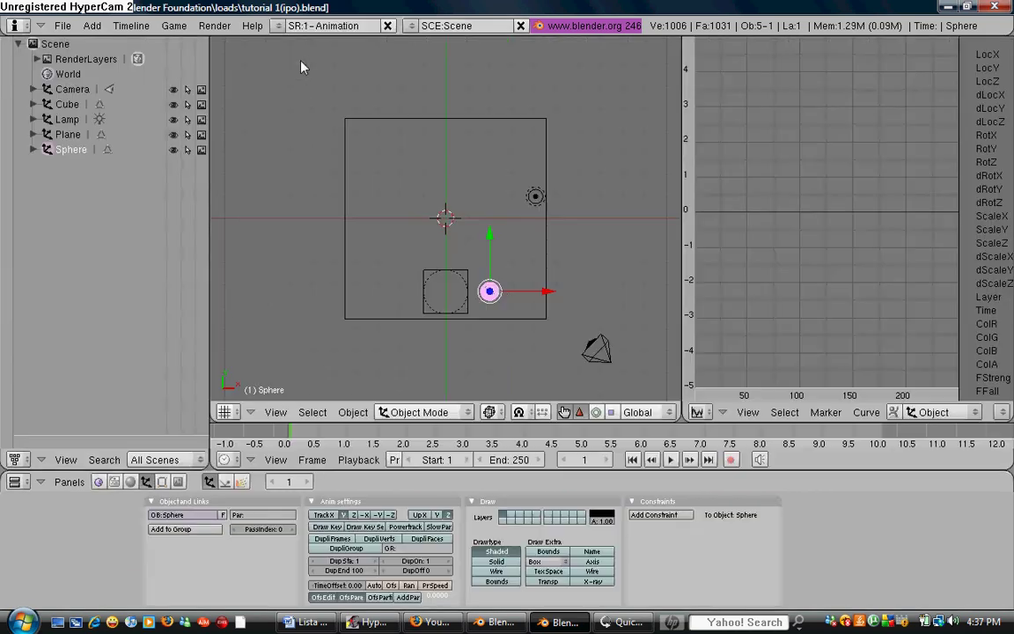
{"action": "scroll", "coordinate": [519, 330], "scroll_direction": "up", "scroll_amount": 3}
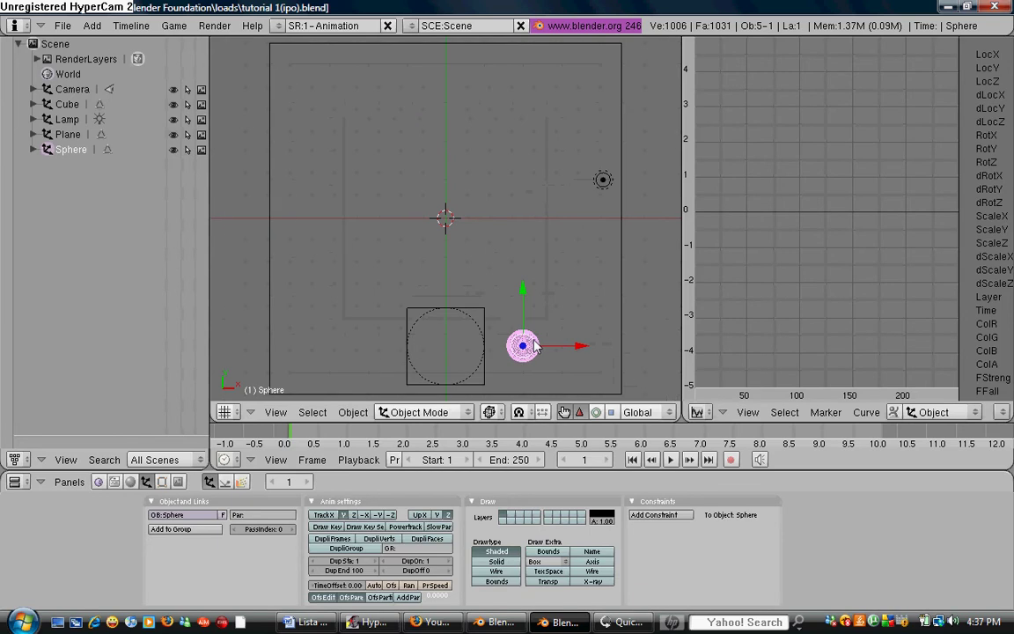
{"action": "scroll", "coordinate": [534, 346], "scroll_direction": "down", "scroll_amount": 2}
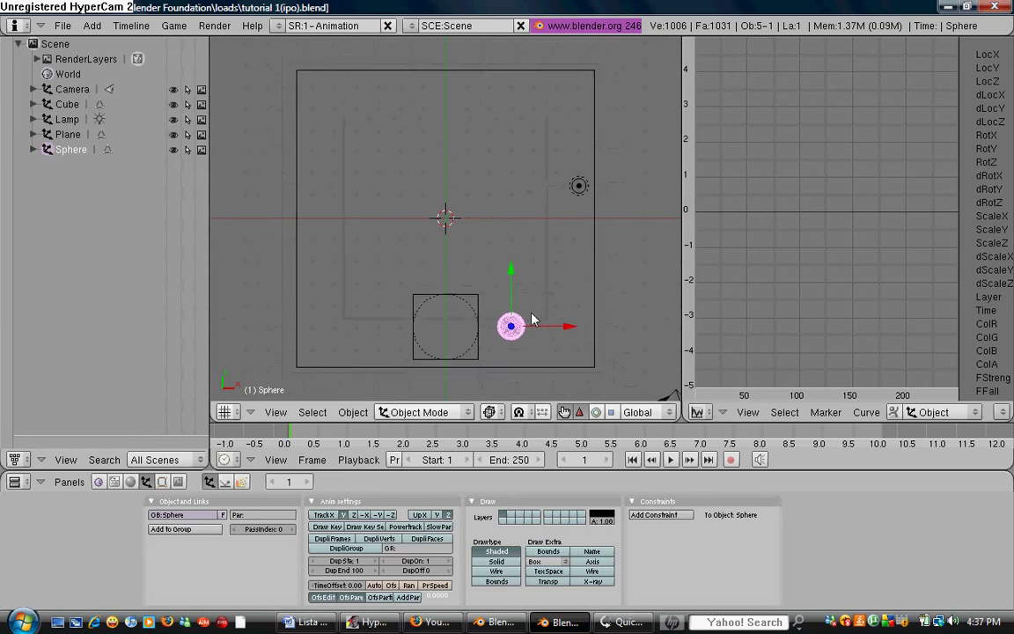
{"action": "middle_click_drag", "start_coordinate": [534, 346], "coordinate": [401, 284], "text": "shift"}
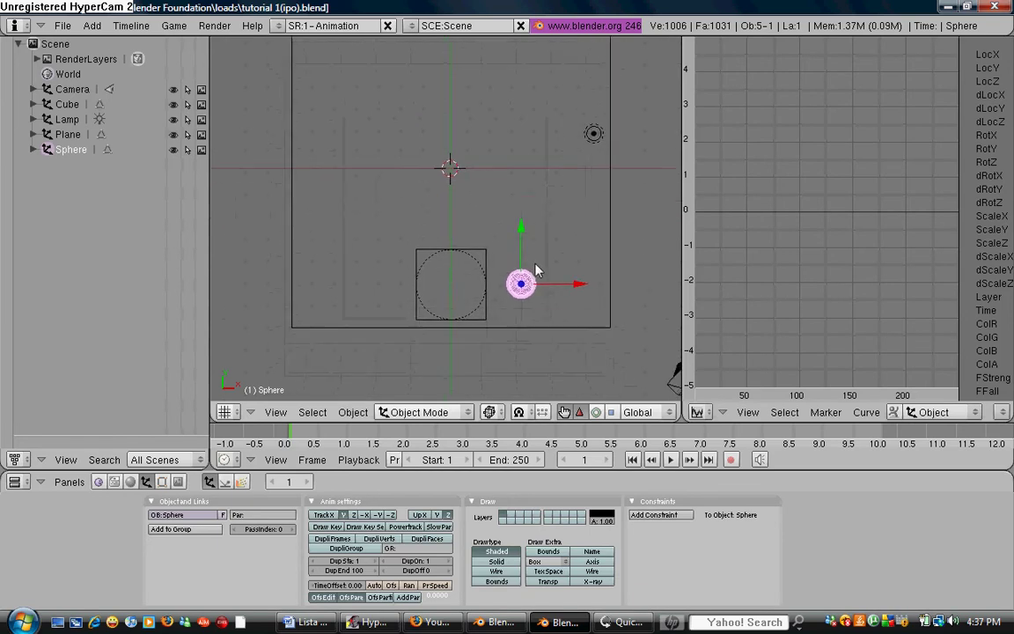
{"action": "scroll", "coordinate": [536, 270], "scroll_direction": "up", "scroll_amount": 1}
{"action": "key", "text": "KP_7"}
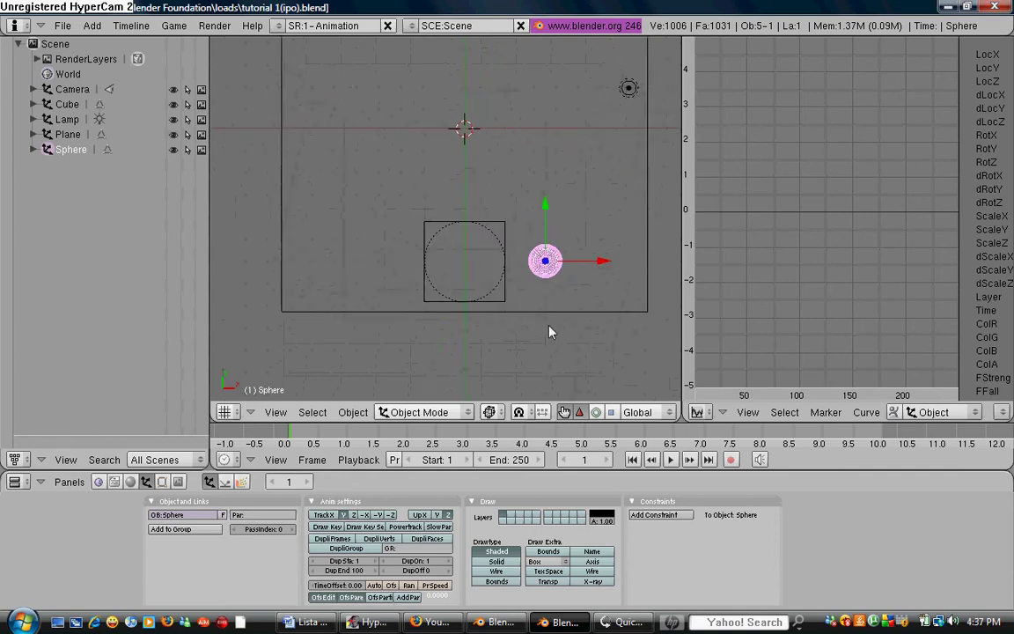
{"action": "scroll", "coordinate": [551, 299], "scroll_direction": "up", "scroll_amount": 1}
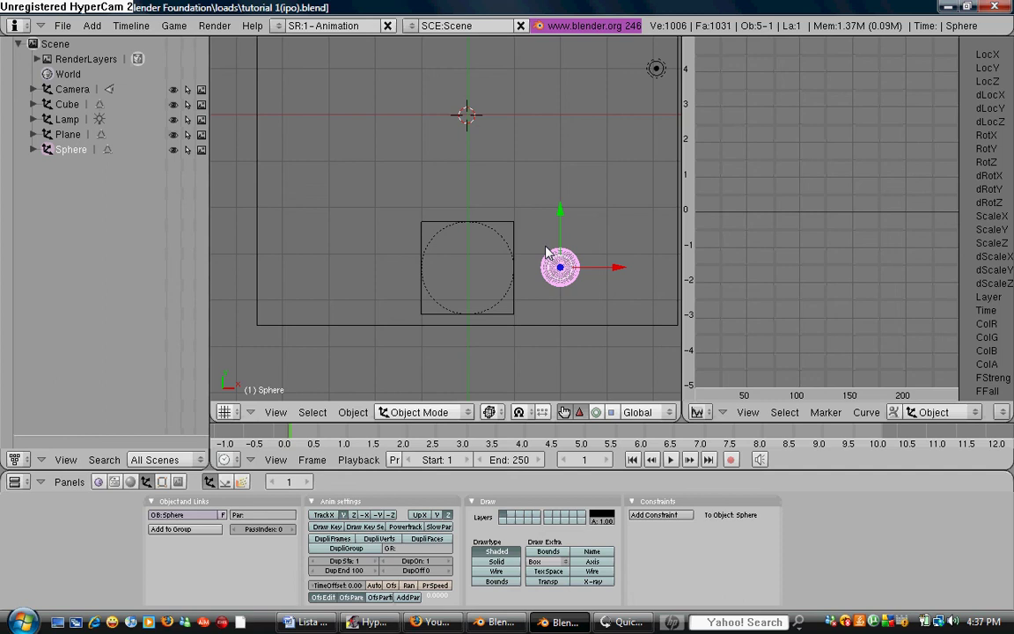
{"action": "left_click", "coordinate": [698, 411]}
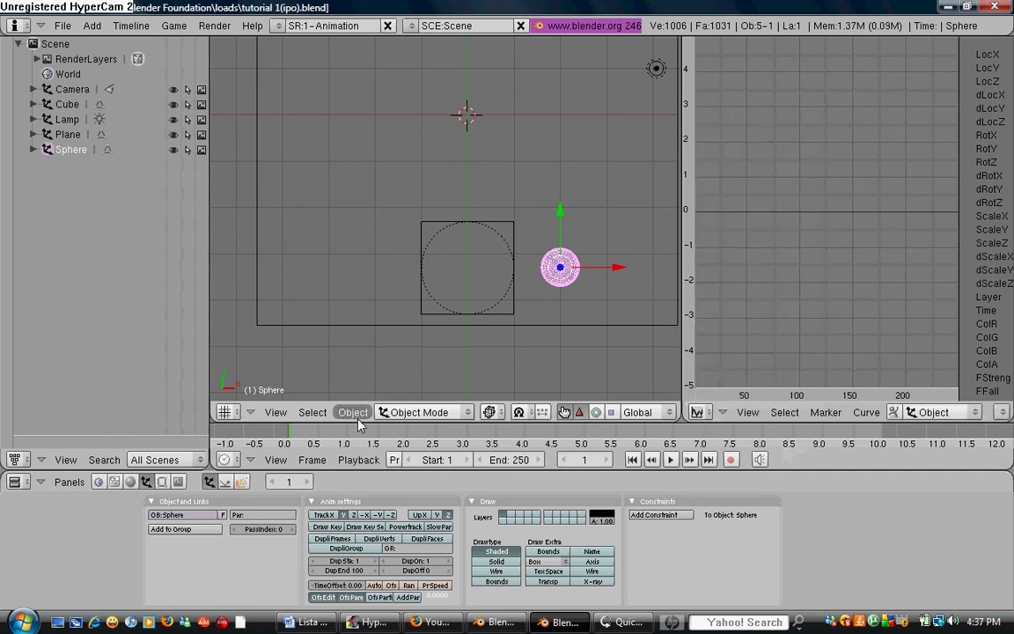
{"action": "key", "text": "alt+a"}
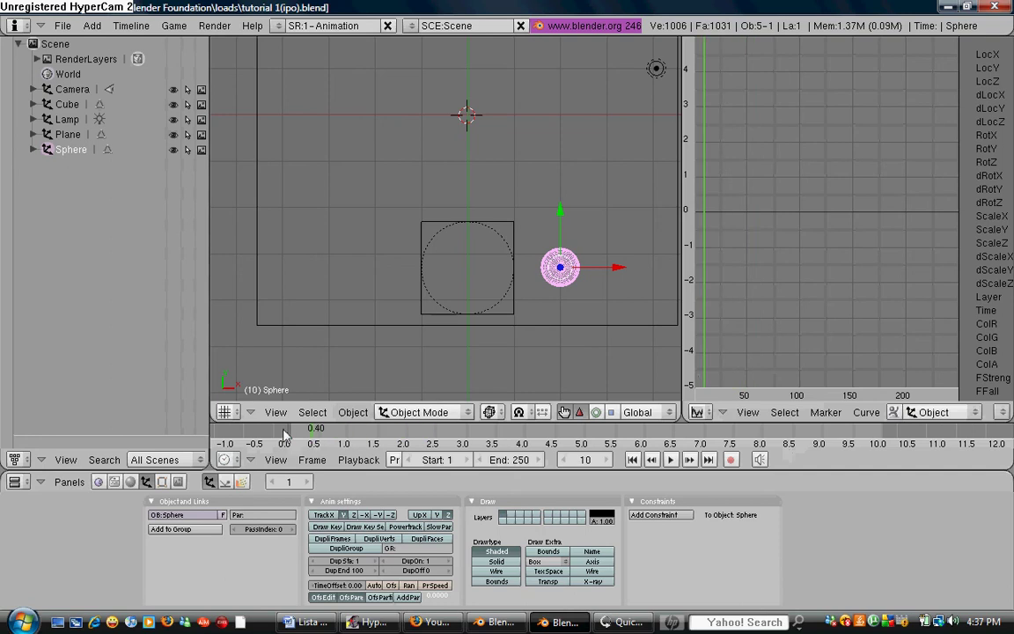
{"action": "key", "text": "Escape"}
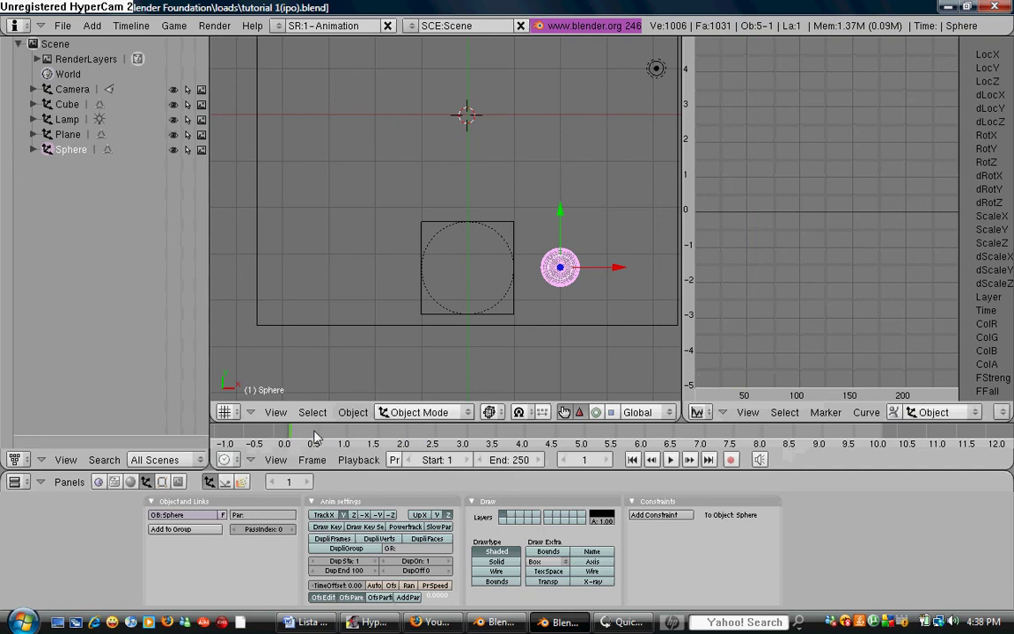
{"action": "key", "text": "Right"}
{"action": "key", "text": "Right"}
{"action": "key", "text": "Right"}
{"action": "key", "text": "Right"}
{"action": "key", "text": "Right"}
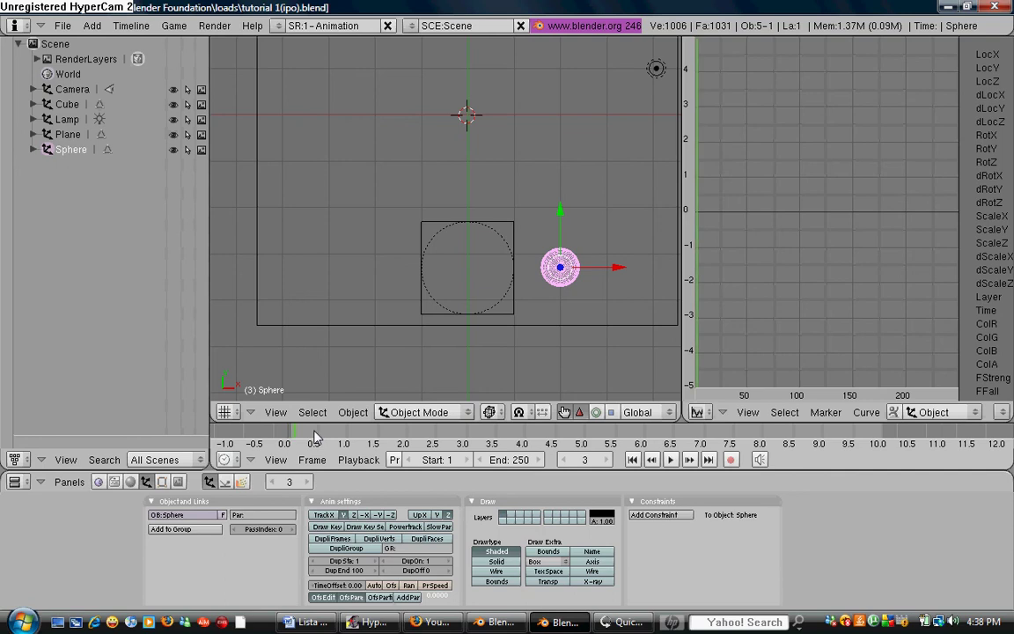
{"action": "key", "text": "Left"}
{"action": "key", "text": "Left"}
{"action": "key", "text": "Left"}
{"action": "key", "text": "Left"}
{"action": "key", "text": "Left"}
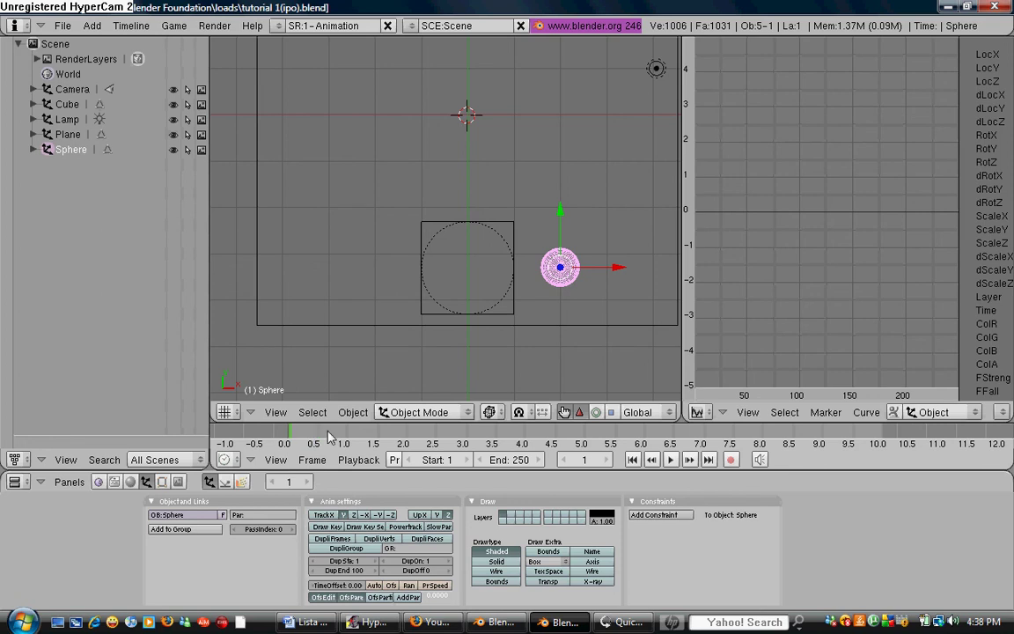
{"action": "key", "text": "Up"}
{"action": "key", "text": "Up"}
{"action": "key", "text": "Down"}
{"action": "key", "text": "Down"}
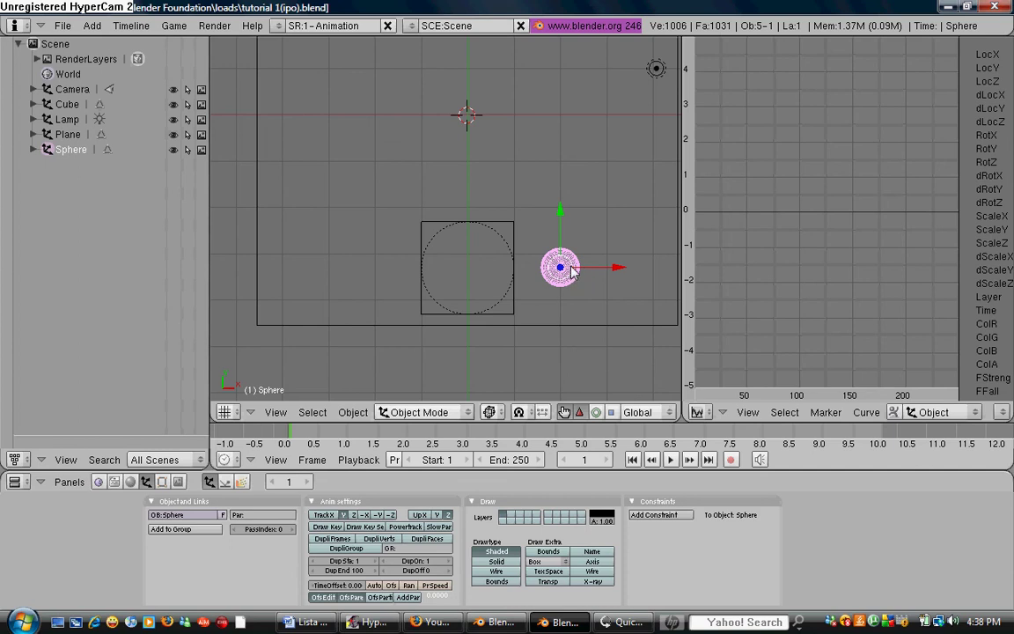
Step: Insert a Loc keyframe for the sphere at frame 1
{"action": "key", "text": "i"}
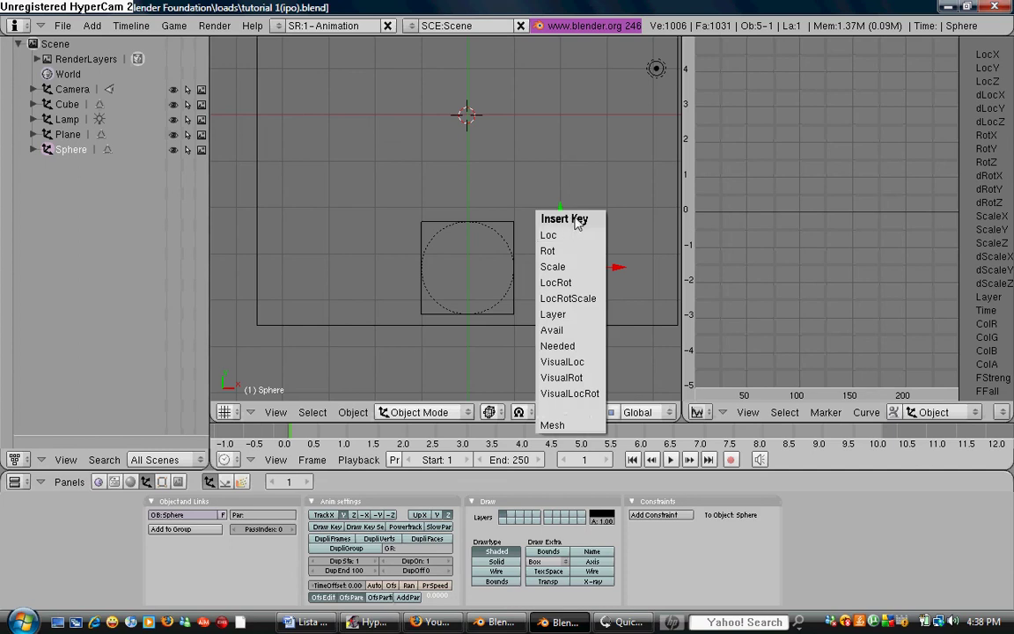
{"action": "key", "text": "i"}
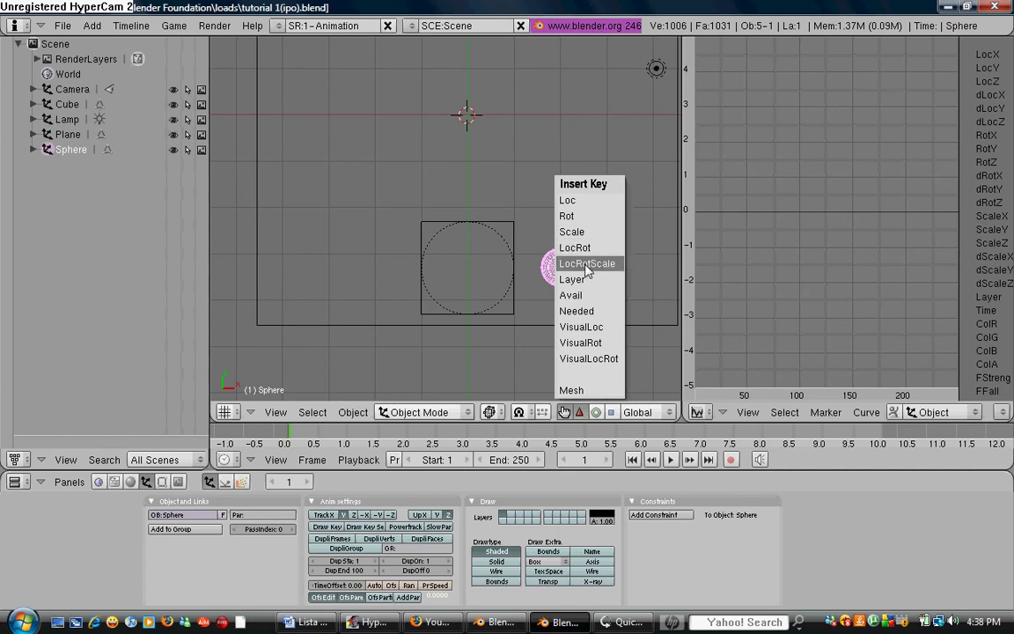
{"action": "left_click", "coordinate": [590, 201]}
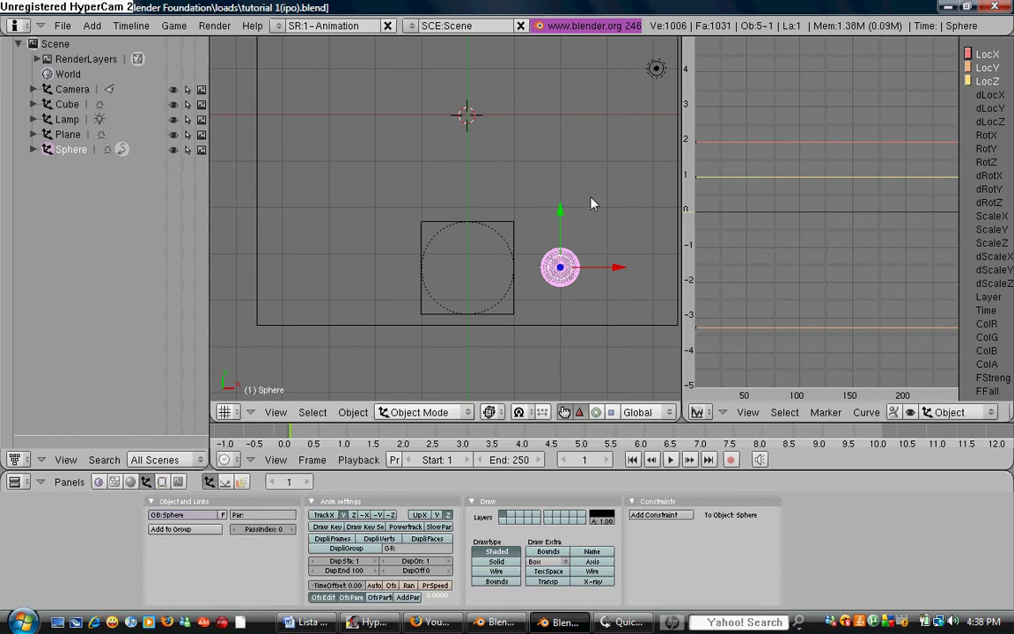
Step: Fit the IPO view to the curves, set frame 1, and pan to show frames 0–50
{"action": "key", "text": "Home"}
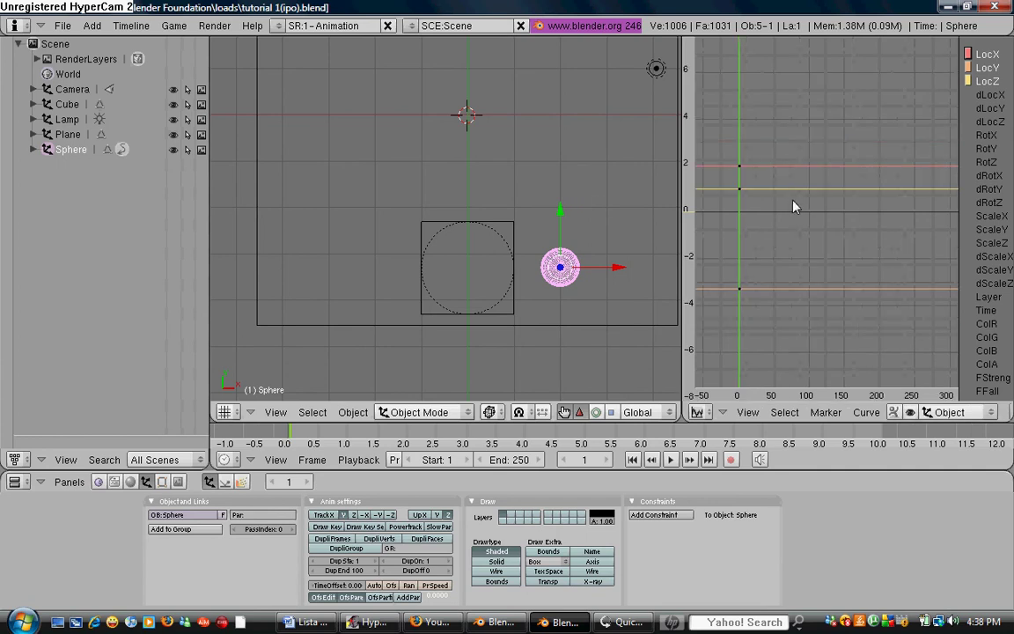
{"action": "middle_click_drag", "start_coordinate": [786, 202], "coordinate": [848, 237], "text": "ctrl"}
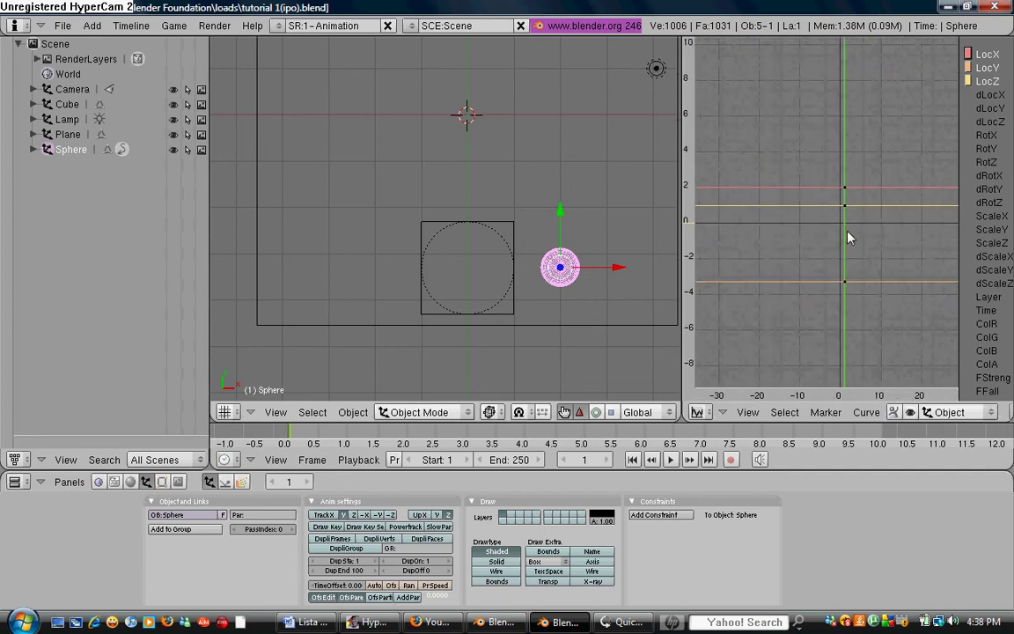
{"action": "left_click", "coordinate": [863, 224]}
{"action": "left_click_drag", "start_coordinate": [863, 224], "coordinate": [838, 221]}
{"action": "middle_click_drag", "start_coordinate": [858, 242], "coordinate": [726, 219]}
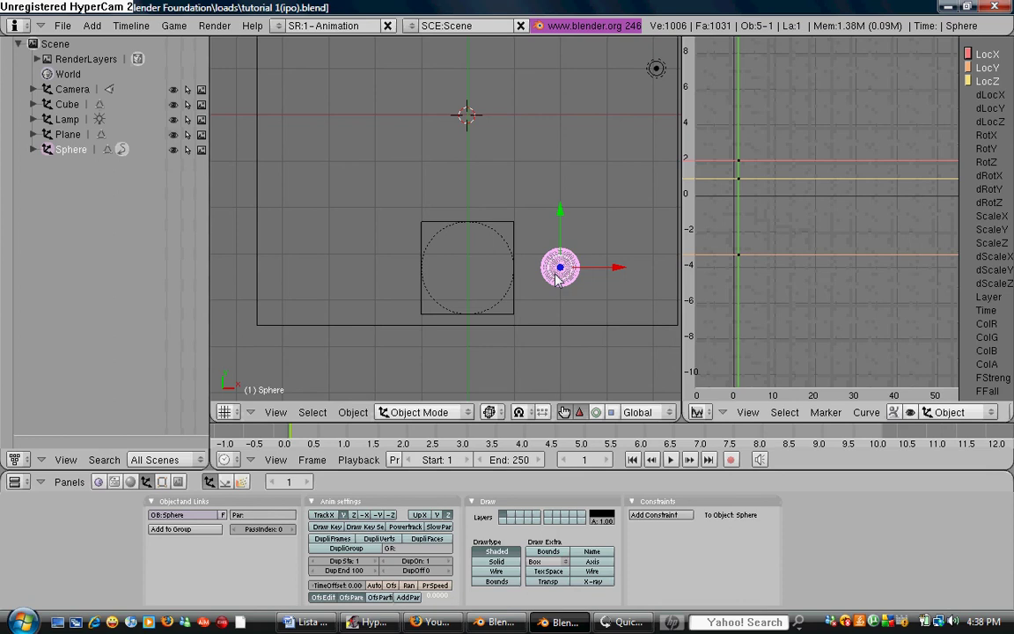
Step: At frame 5, move the sphere up and left and key its location
{"action": "key", "text": "Right"}
{"action": "key", "text": "Right"}
{"action": "key", "text": "Right"}
{"action": "key", "text": "Right"}
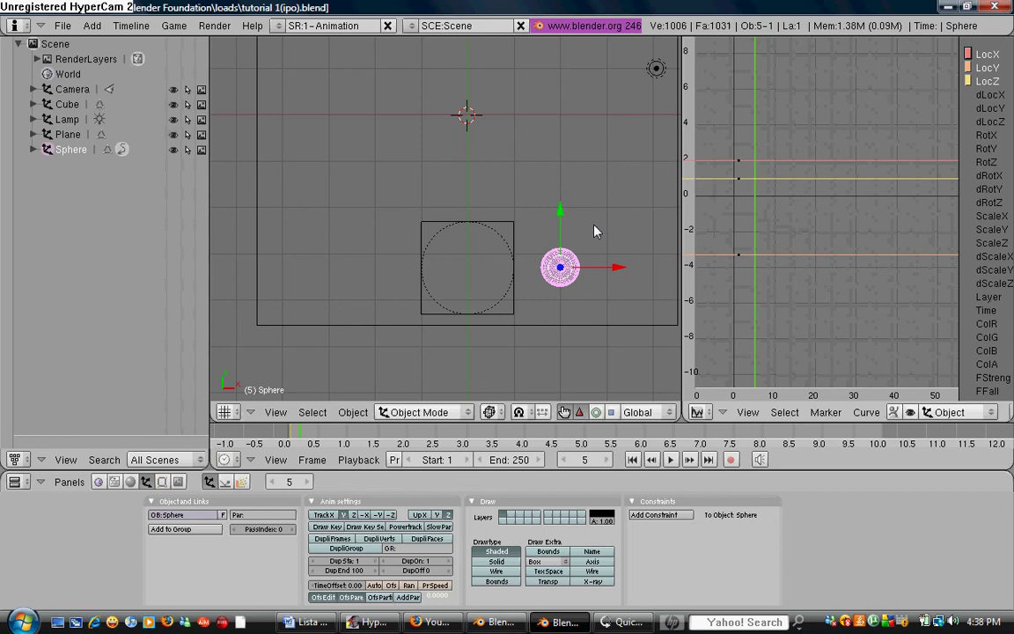
{"action": "left_click_drag", "start_coordinate": [562, 222], "coordinate": [509, 134]}
{"action": "left_click_drag", "start_coordinate": [588, 174], "coordinate": [523, 175]}
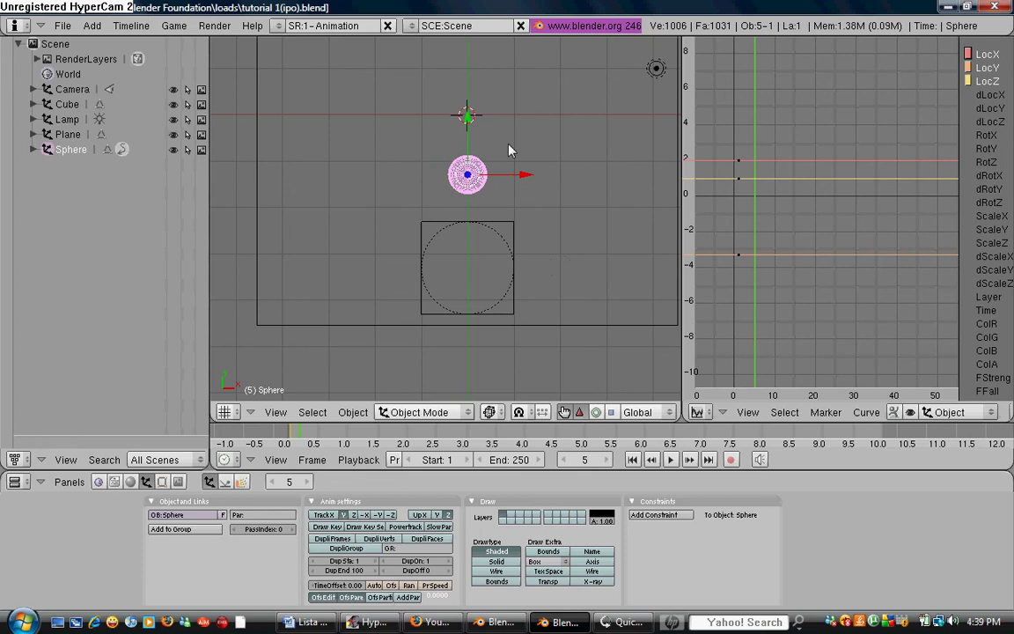
{"action": "key", "text": "i"}
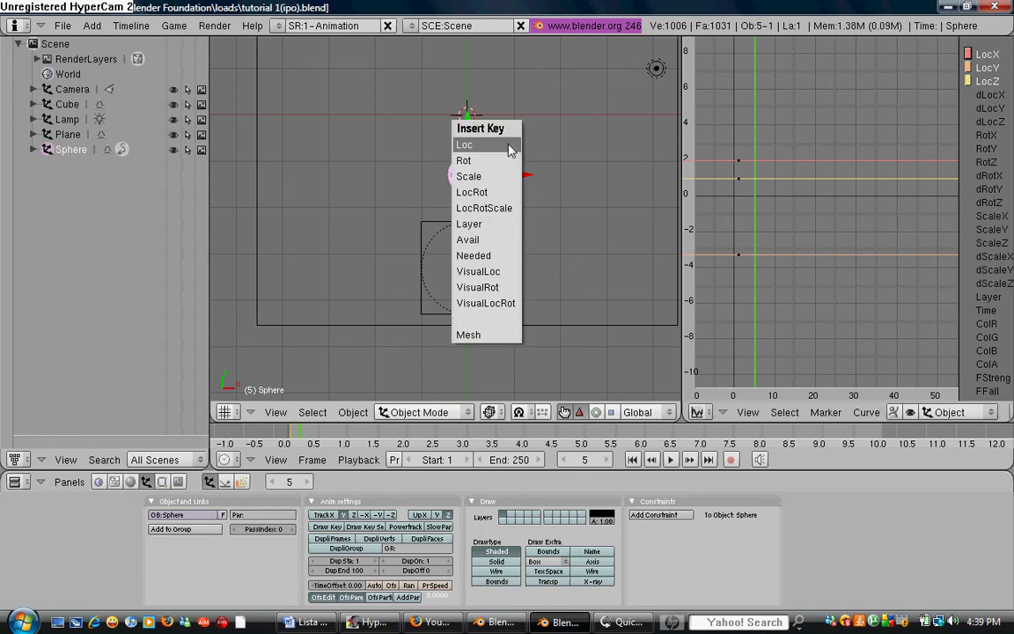
{"action": "left_click", "coordinate": [508, 145]}
Step: Move the sphere further left and down, and key its location again
{"action": "left_click_drag", "start_coordinate": [521, 176], "coordinate": [399, 165]}
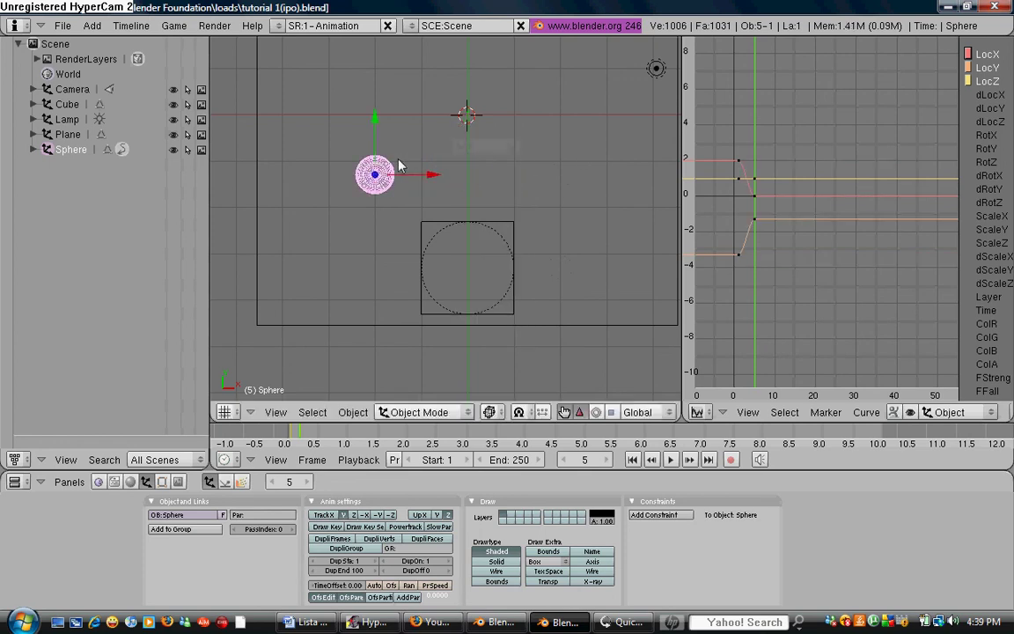
{"action": "left_click_drag", "start_coordinate": [376, 123], "coordinate": [372, 322]}
{"action": "key", "text": "i"}
{"action": "left_click", "coordinate": [377, 231]}
Step: Move the sphere right and key it, then restore its start position and key Loc
{"action": "left_click_drag", "start_coordinate": [427, 362], "coordinate": [616, 356]}
{"action": "key", "text": "i"}
{"action": "left_click", "coordinate": [485, 280]}
{"action": "left_click_drag", "start_coordinate": [562, 310], "coordinate": [563, 218]}
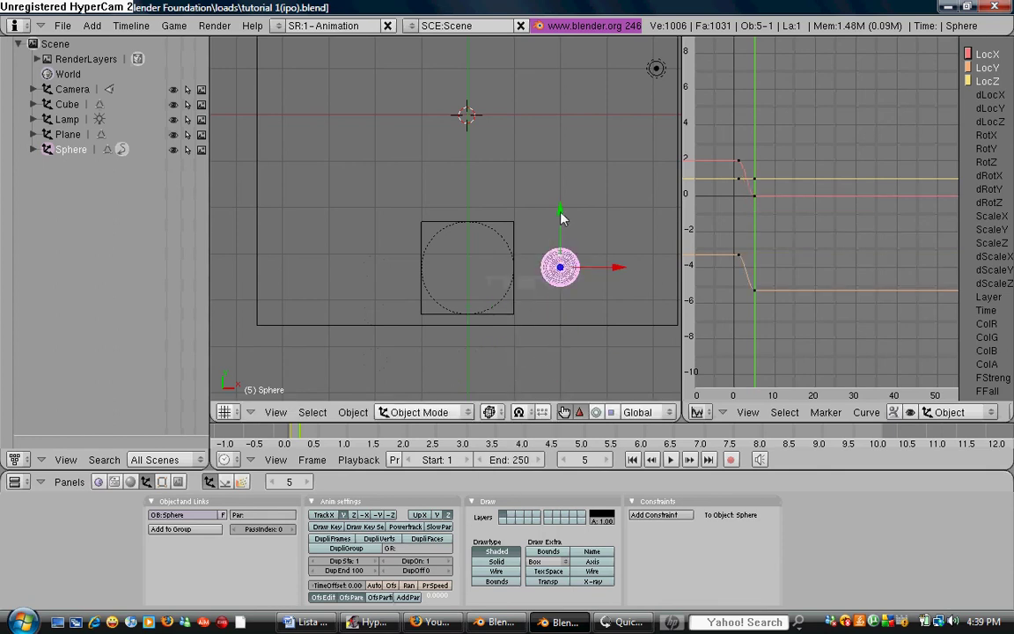
{"action": "key", "text": "i"}
{"action": "left_click", "coordinate": [562, 219]}
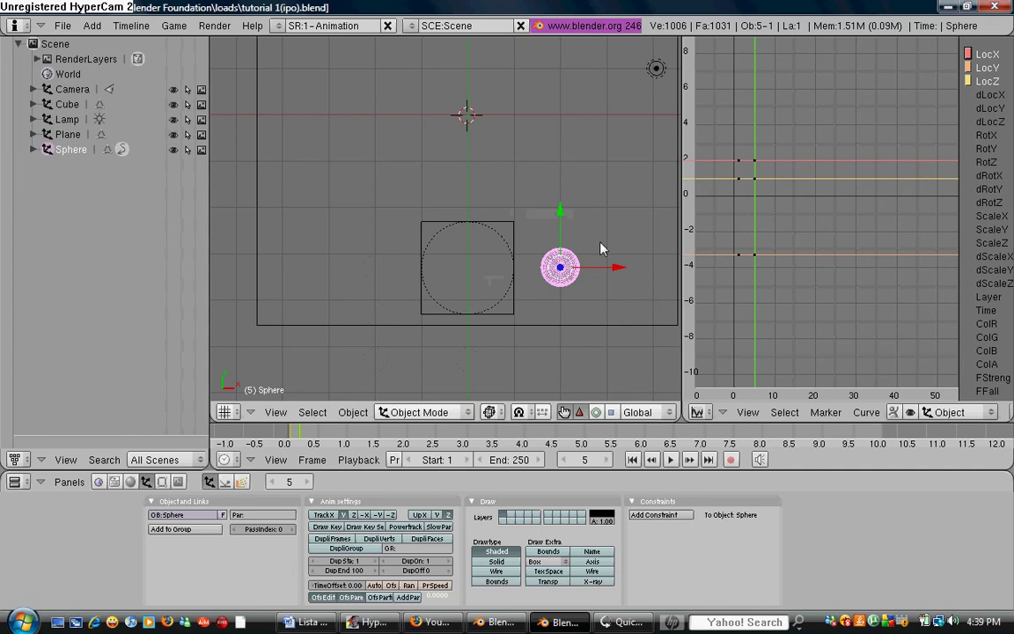
{"action": "key", "text": "Left"}
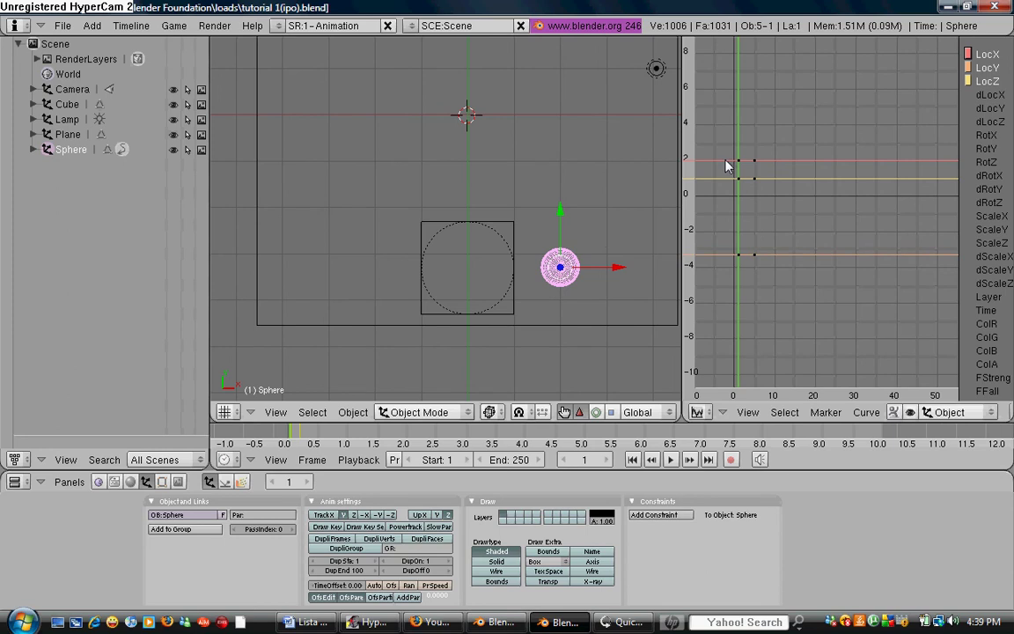
Step: At frame 5, move the sphere up to the centre line and key its location
{"action": "key", "text": "Right"}
{"action": "key", "text": "Right"}
{"action": "key", "text": "Right"}
{"action": "key", "text": "Right"}
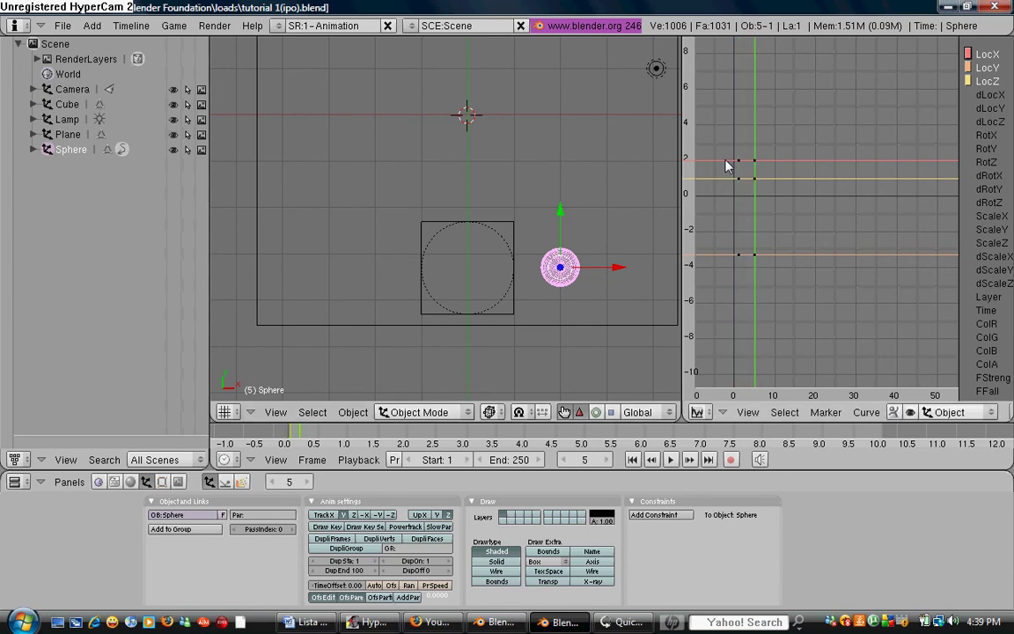
{"action": "left_click_drag", "start_coordinate": [559, 215], "coordinate": [560, 122]}
{"action": "left_click_drag", "start_coordinate": [617, 179], "coordinate": [532, 180]}
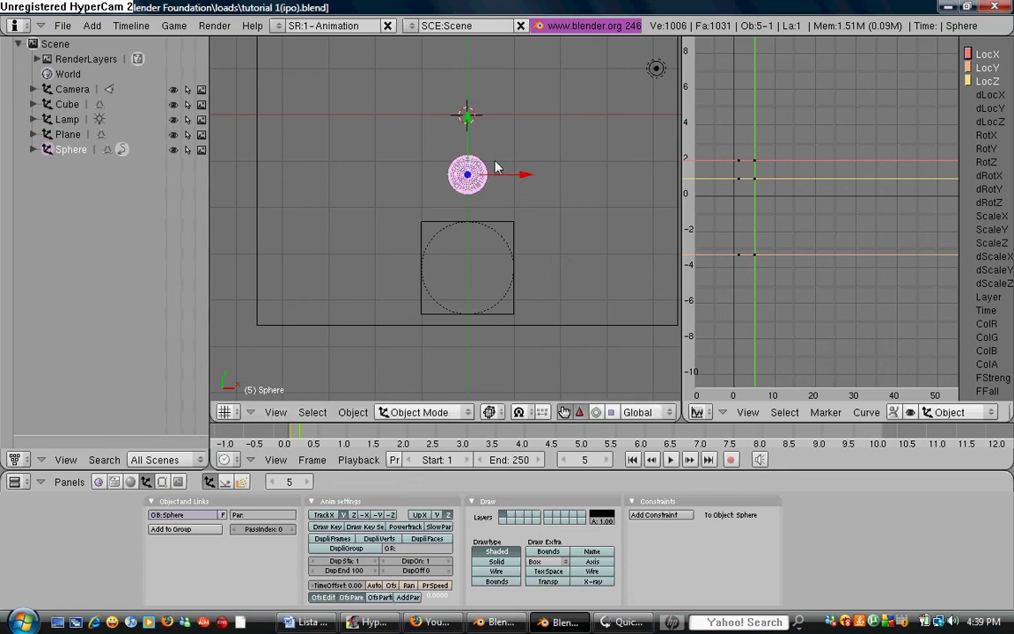
{"action": "key", "text": "i"}
{"action": "key", "text": "Return"}
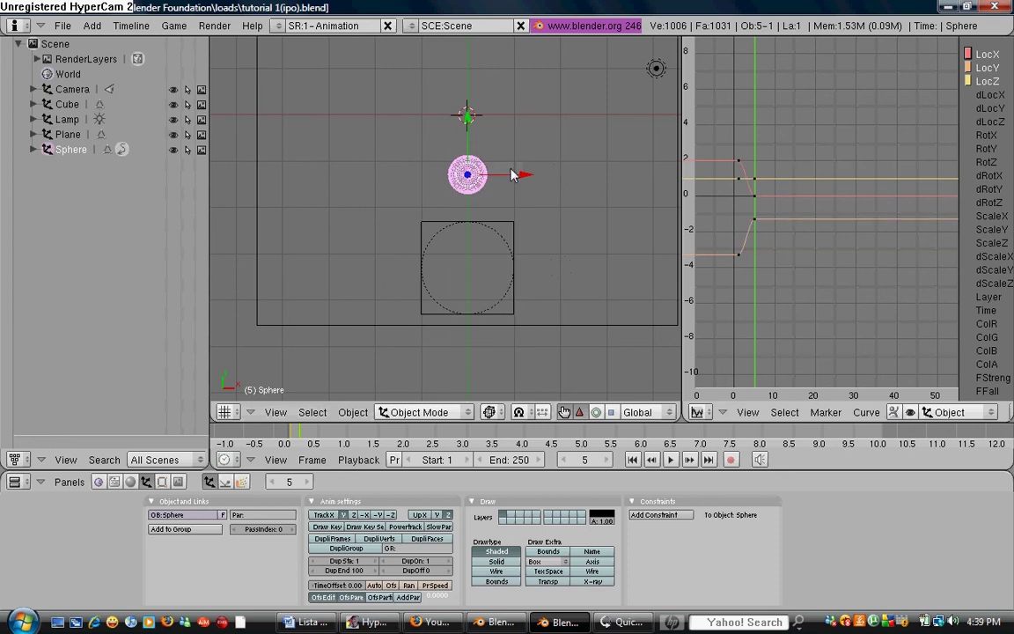
Step: At frame 9, move the sphere left and down and key its location
{"action": "key", "text": "Right"}
{"action": "key", "text": "Right"}
{"action": "key", "text": "Right"}
{"action": "key", "text": "Right"}
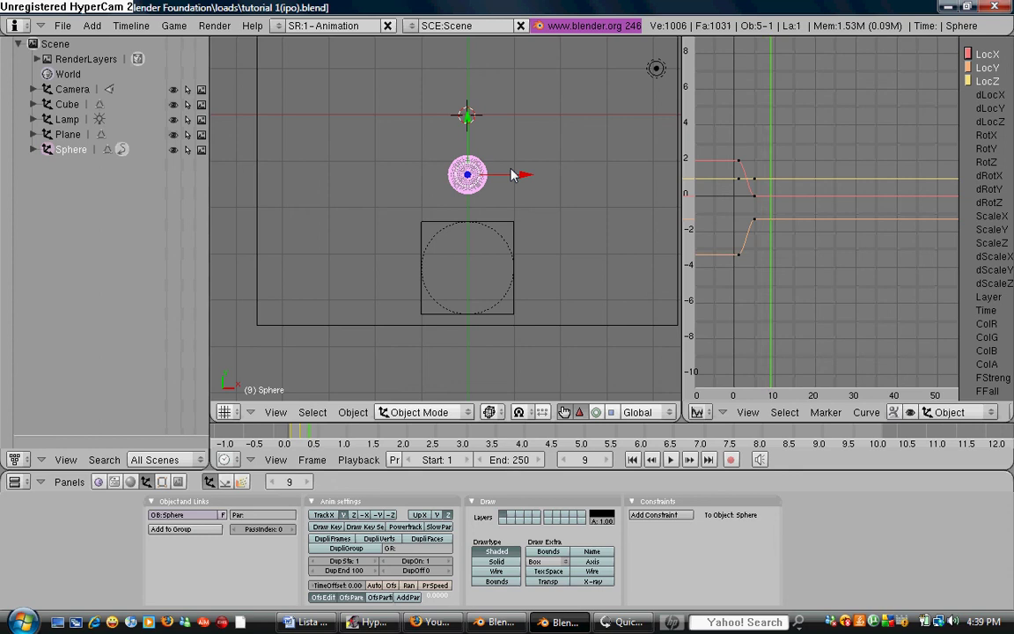
{"action": "key", "text": "Left"}
{"action": "key", "text": "Left"}
{"action": "key", "text": "Left"}
{"action": "key", "text": "Left"}
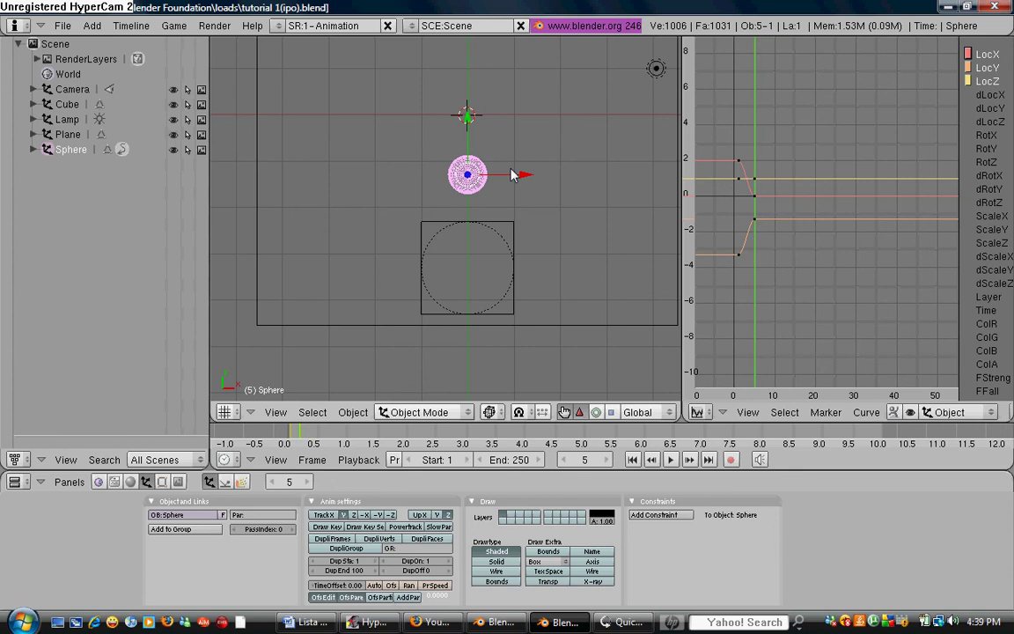
{"action": "key", "text": "Right"}
{"action": "key", "text": "Right"}
{"action": "key", "text": "Right"}
{"action": "key", "text": "Right"}
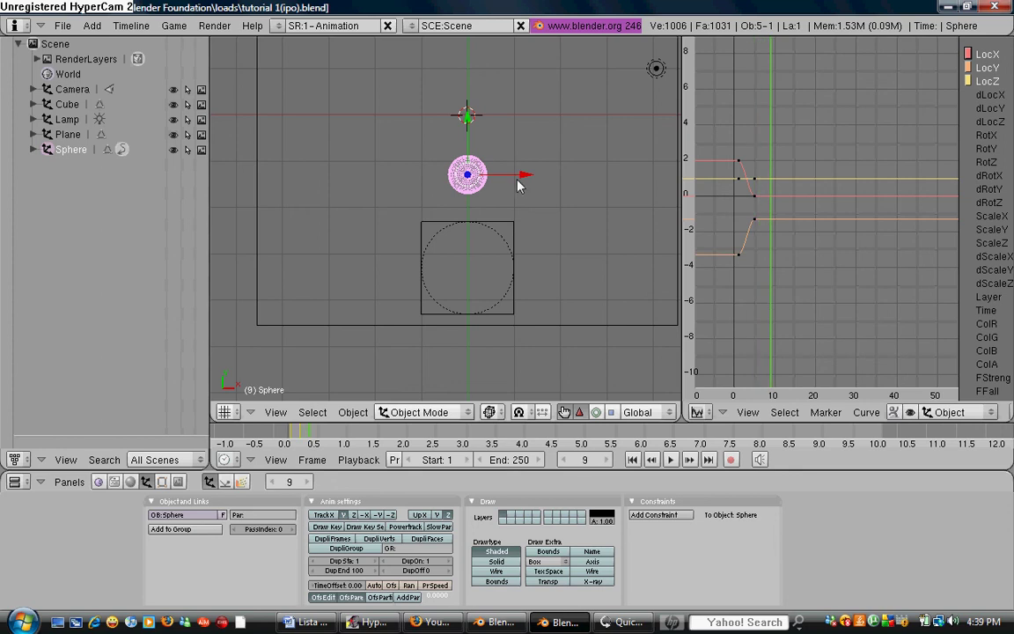
{"action": "left_click_drag", "start_coordinate": [519, 185], "coordinate": [435, 176]}
{"action": "left_click_drag", "start_coordinate": [375, 128], "coordinate": [376, 211]}
{"action": "key", "text": "i"}
{"action": "left_click", "coordinate": [374, 212]}
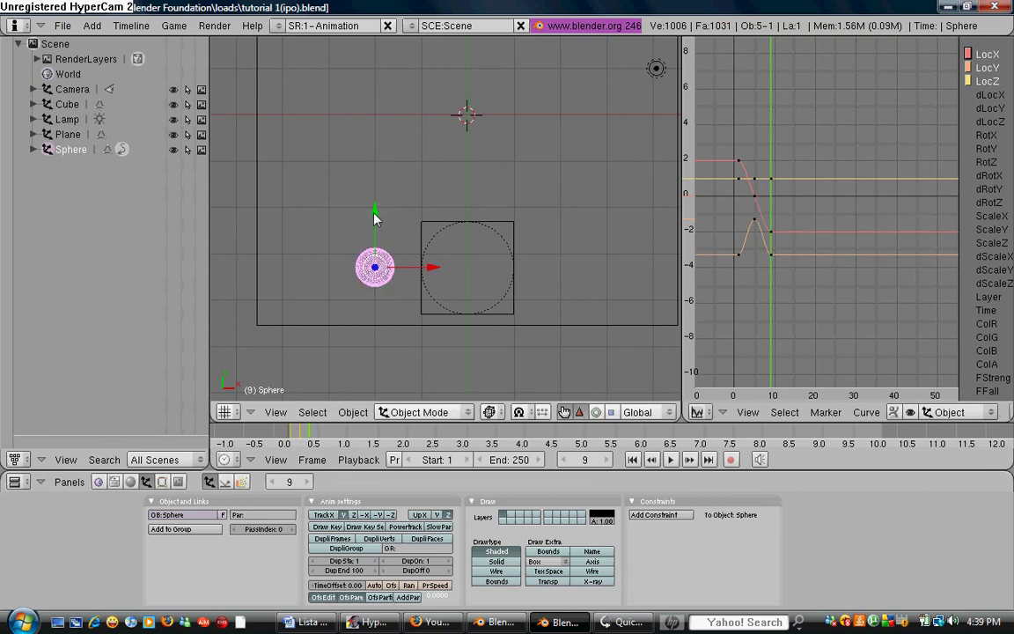
Step: At frame 13, move the sphere below the cube and key its location
{"action": "key", "text": "Right"}
{"action": "key", "text": "Right"}
{"action": "key", "text": "Right"}
{"action": "key", "text": "Right"}
{"action": "left_click_drag", "start_coordinate": [374, 218], "coordinate": [514, 367]}
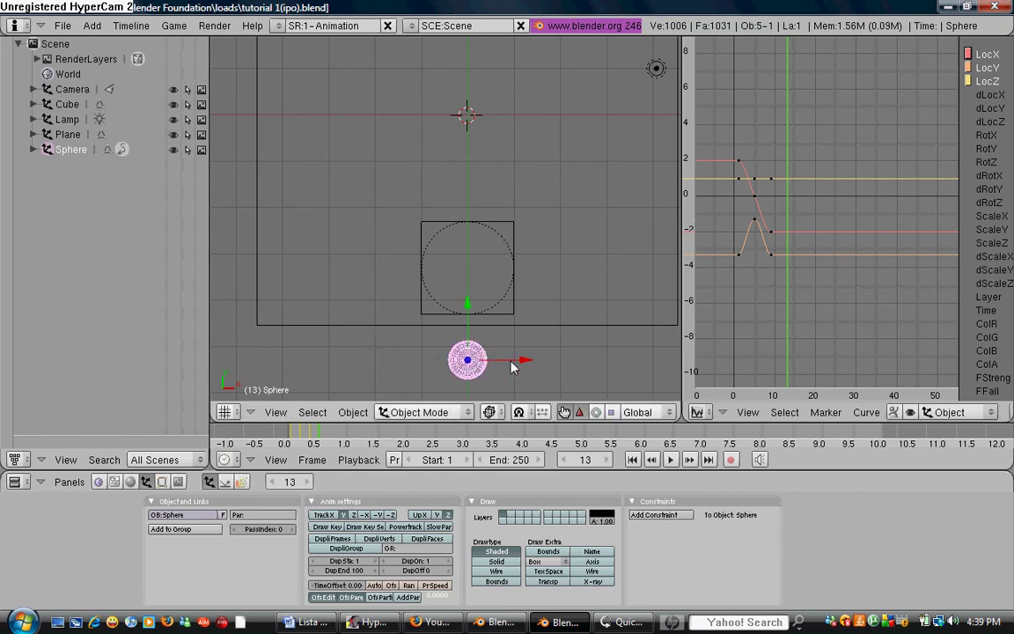
{"action": "key", "text": "i"}
{"action": "left_click", "coordinate": [514, 367]}
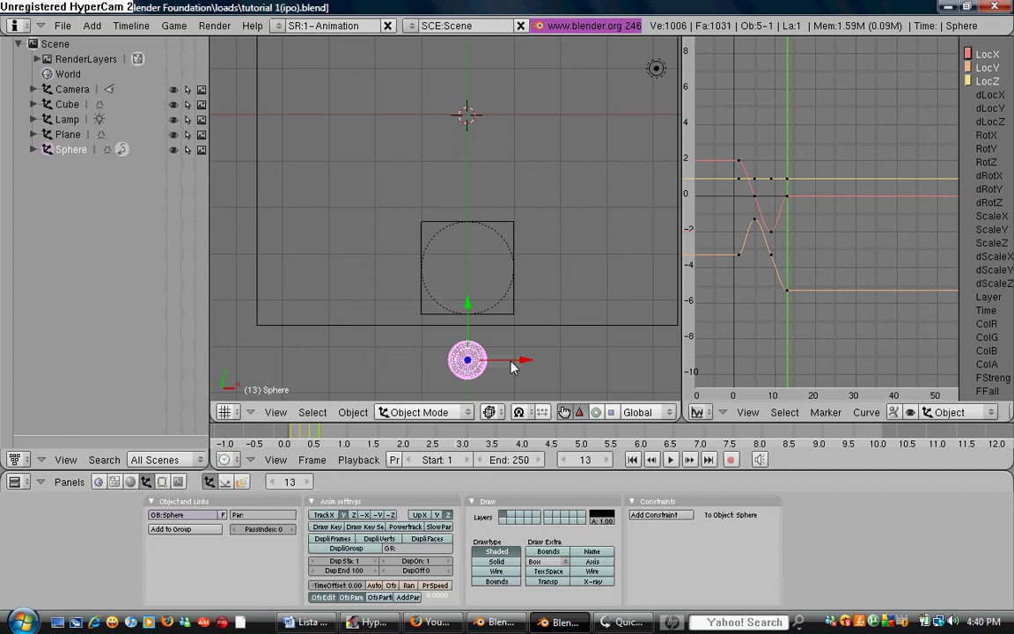
Step: At frame 17, return the sphere beside the cube and key its location
{"action": "key", "text": "Right"}
{"action": "key", "text": "Right"}
{"action": "key", "text": "Right"}
{"action": "key", "text": "Right"}
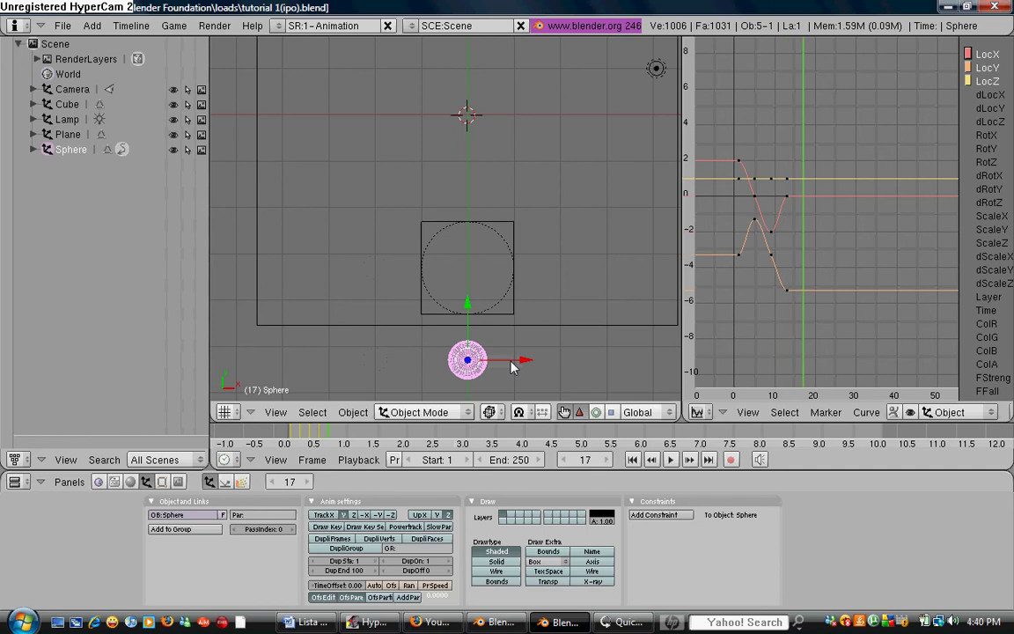
{"action": "left_click_drag", "start_coordinate": [514, 367], "coordinate": [568, 361]}
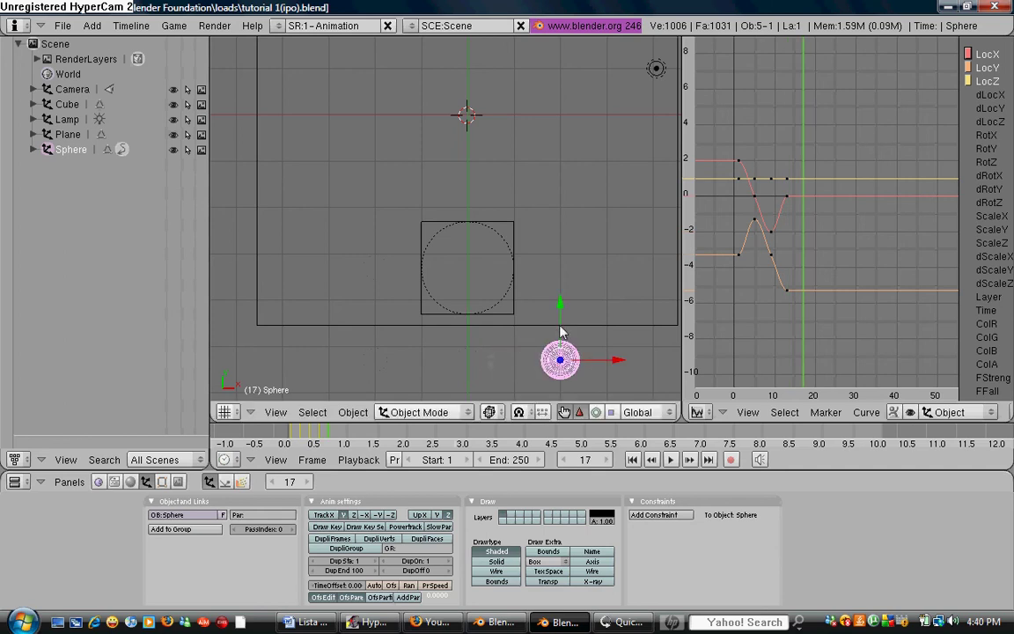
{"action": "left_click_drag", "start_coordinate": [561, 304], "coordinate": [561, 229]}
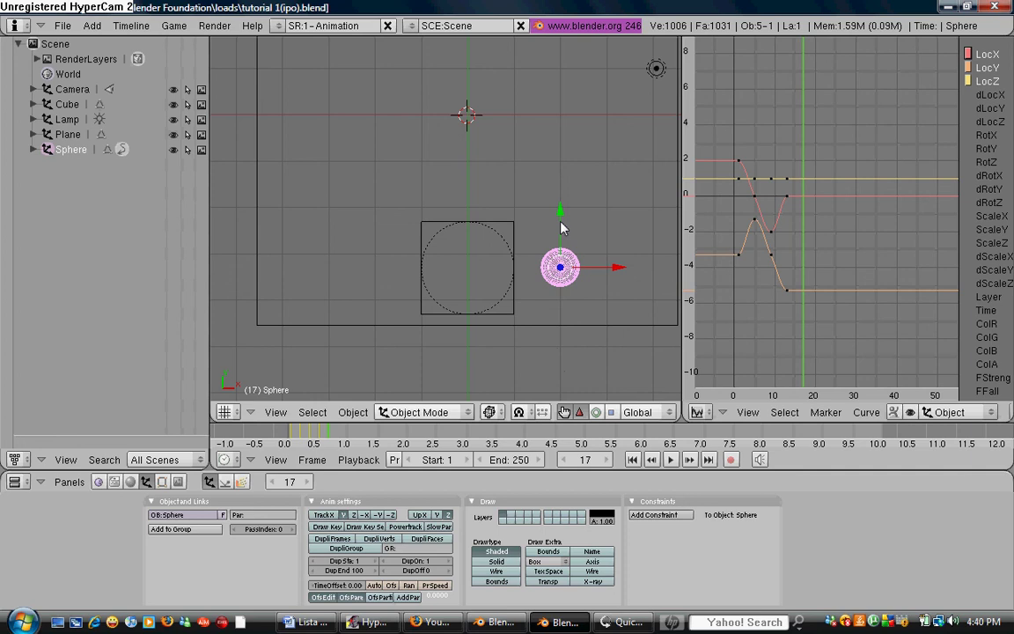
{"action": "key", "text": "i"}
{"action": "left_click", "coordinate": [561, 225]}
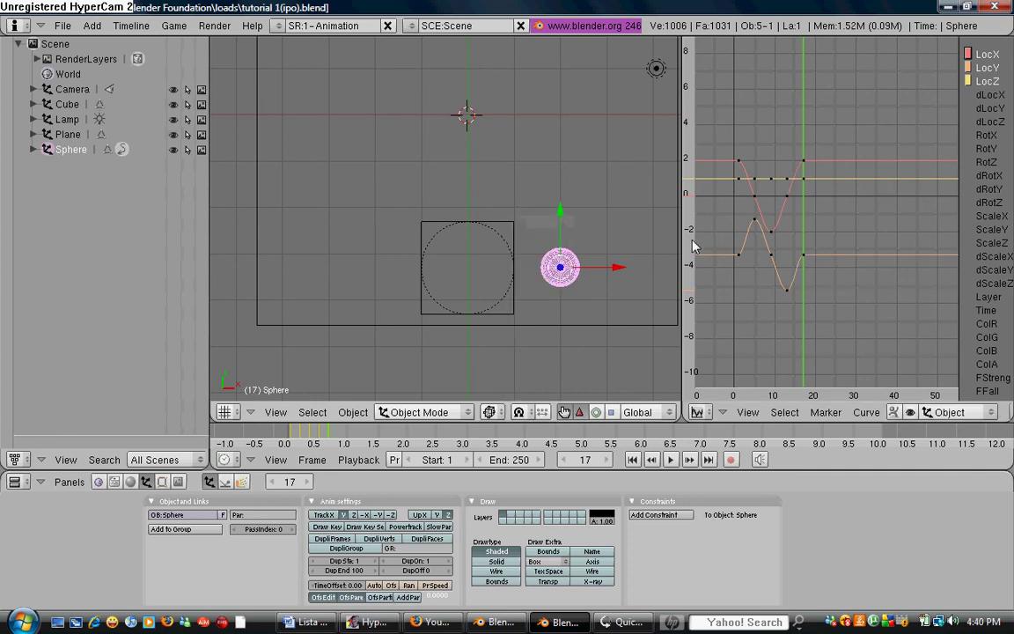
{"action": "key", "text": "Left"}
{"action": "key", "text": "Left"}
{"action": "key", "text": "Left"}
{"action": "key", "text": "Left"}
{"action": "key", "text": "Left"}
{"action": "key", "text": "Left"}
{"action": "key", "text": "Left"}
{"action": "key", "text": "Left"}
{"action": "key", "text": "Left"}
{"action": "key", "text": "Left"}
{"action": "key", "text": "Left"}
{"action": "key", "text": "Left"}
{"action": "key", "text": "Left"}
{"action": "key", "text": "Left"}
{"action": "key", "text": "Left"}
{"action": "key", "text": "Left"}
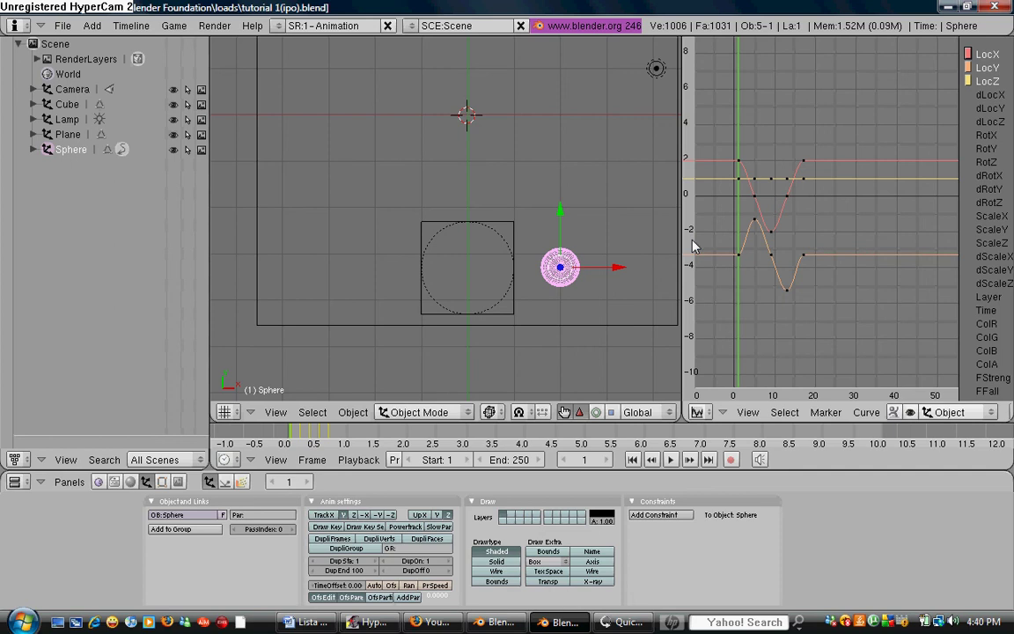
{"action": "key", "text": "Right"}
{"action": "key", "text": "Right"}
{"action": "key", "text": "Right"}
{"action": "key", "text": "Right"}
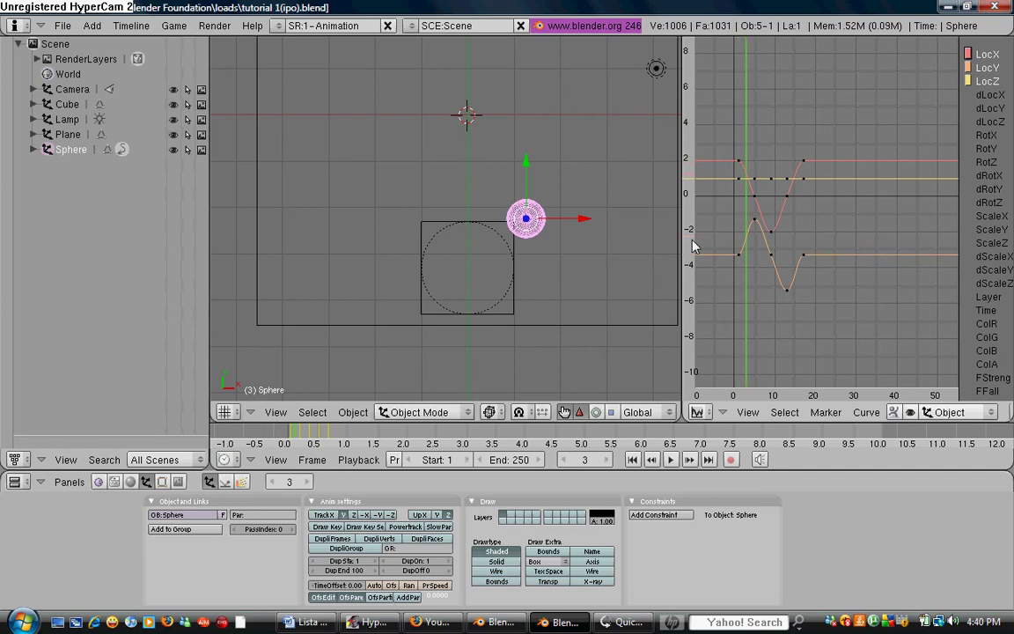
{"action": "key", "text": "Right"}
{"action": "key", "text": "Right"}
{"action": "key", "text": "Right"}
{"action": "key", "text": "Right"}
{"action": "key", "text": "Right"}
{"action": "key", "text": "Right"}
{"action": "key", "text": "Right"}
{"action": "key", "text": "Right"}
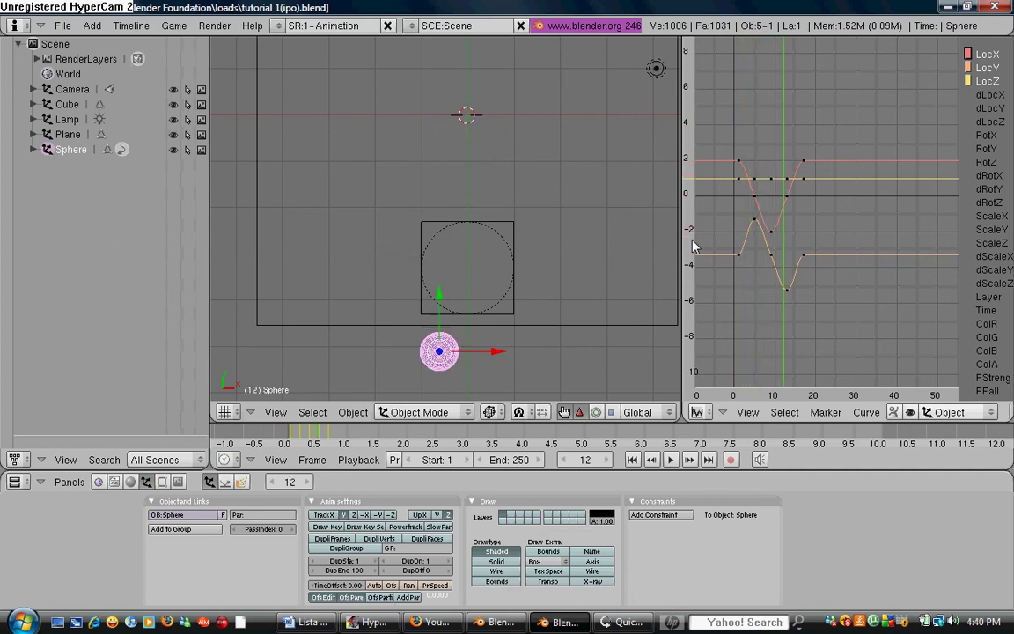
{"action": "key", "text": "Right"}
{"action": "key", "text": "Right"}
{"action": "key", "text": "Right"}
{"action": "key", "text": "Left"}
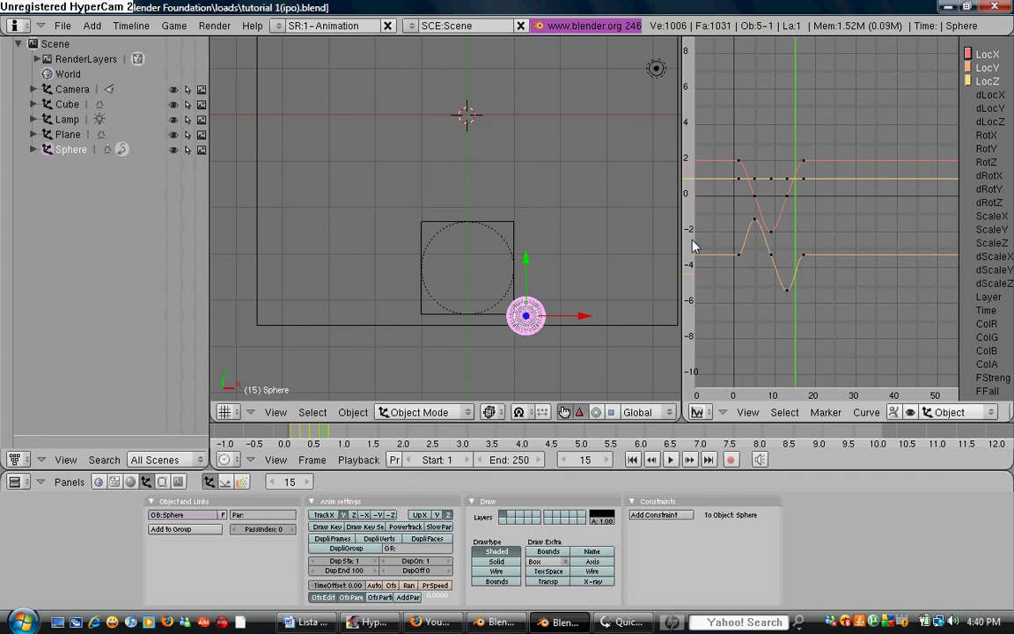
{"action": "key", "text": "Right"}
{"action": "key", "text": "shift+Left"}
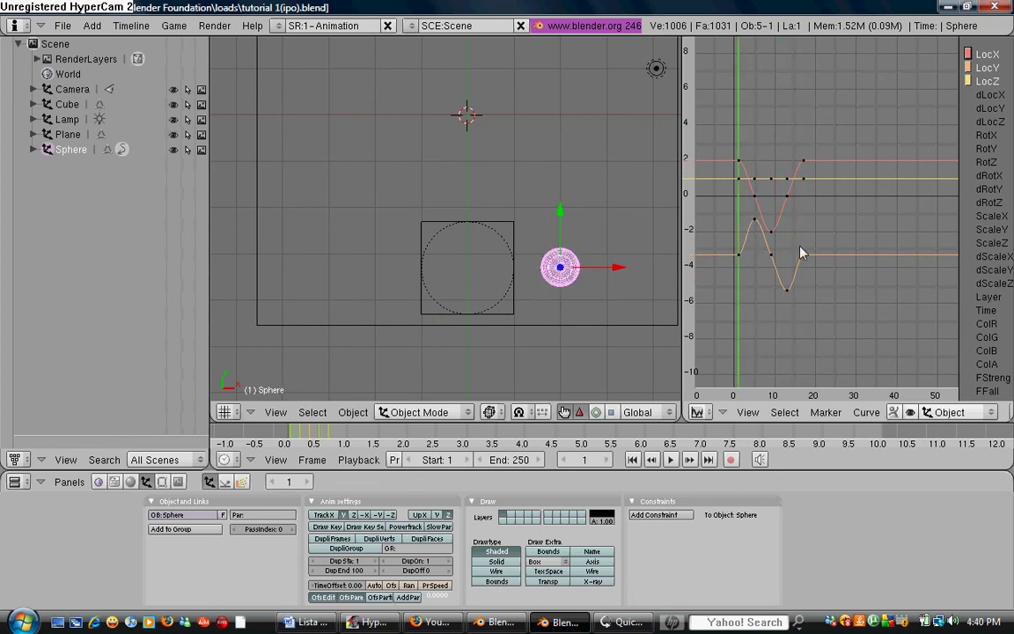
Step: Zoom the IPO view in on the keyframes and select the sphere's LocY curve
{"action": "middle_click_drag", "start_coordinate": [801, 253], "coordinate": [836, 217], "text": "ctrl"}
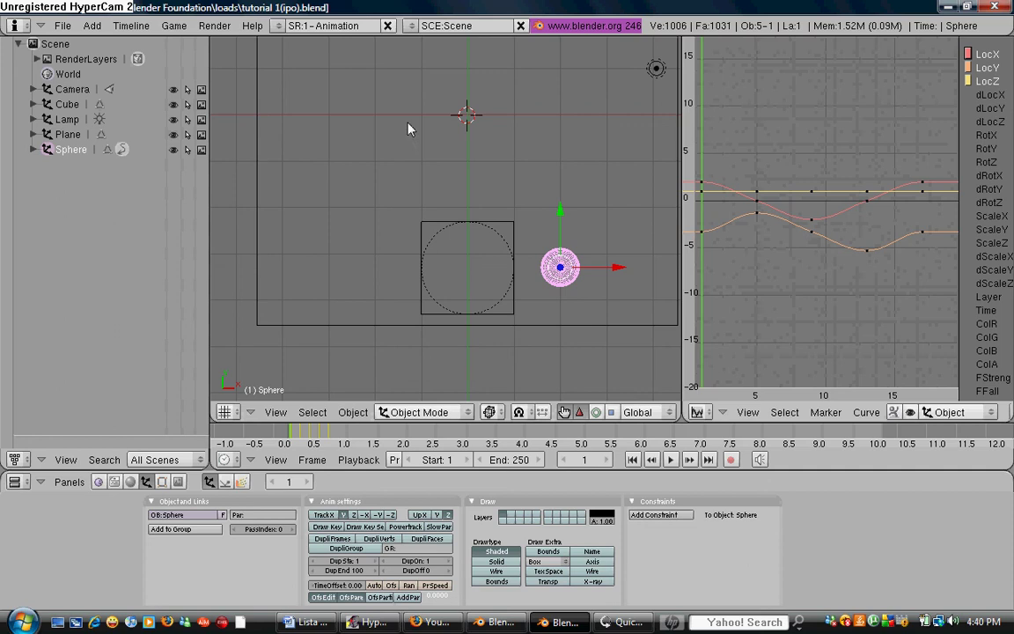
{"action": "right_click", "coordinate": [841, 247]}
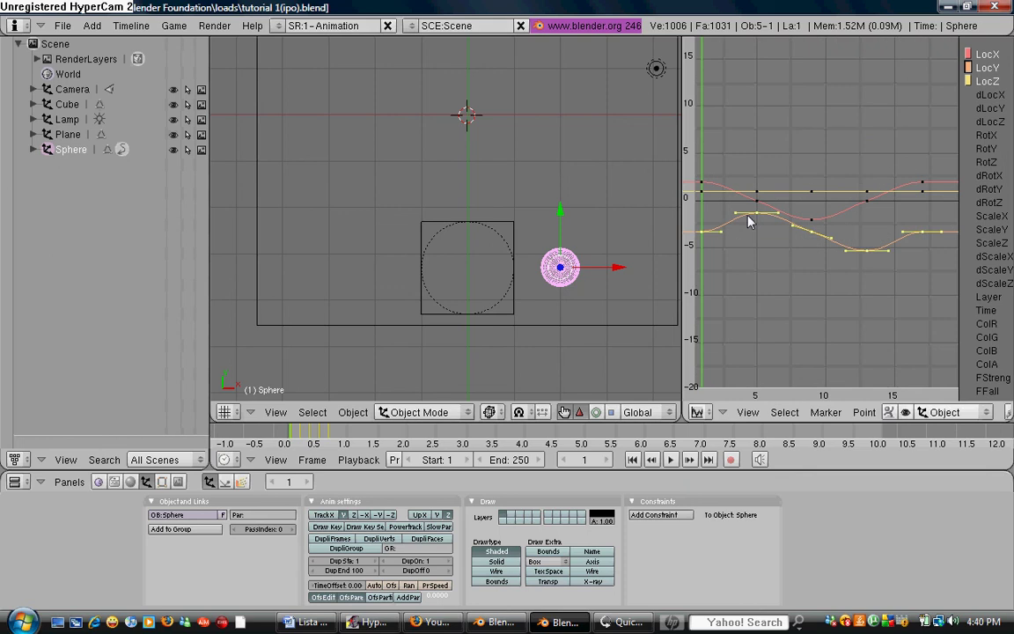
Step: Enter point editing on the LocY curve and raise an early keyframe to lift the sphere
{"action": "key", "text": "Tab"}
{"action": "key", "text": "Right"}
{"action": "key", "text": "Right"}
{"action": "key", "text": "Right"}
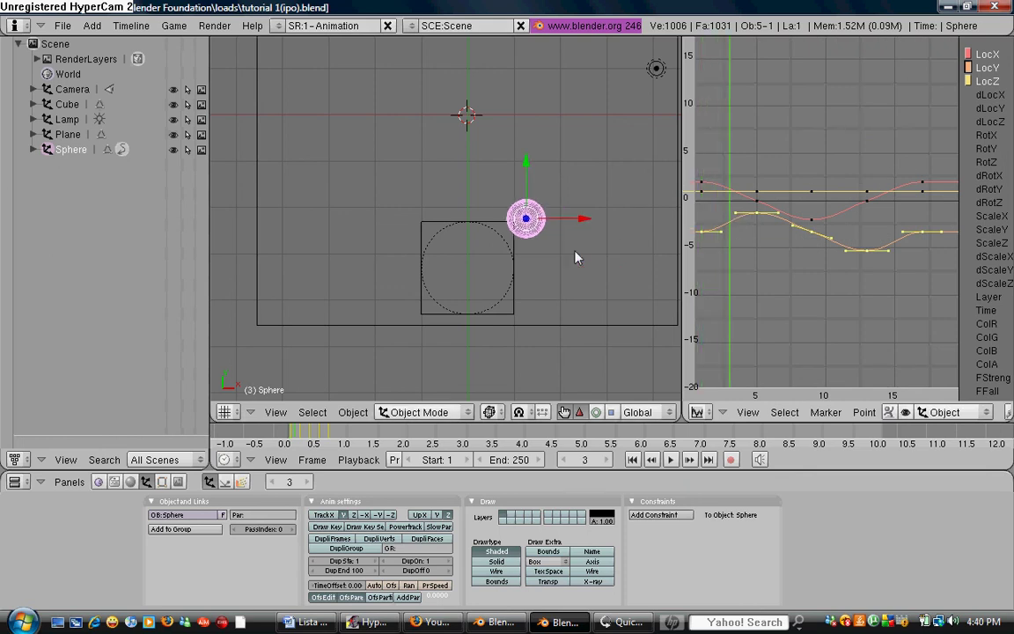
{"action": "key", "text": "Left"}
{"action": "key", "text": "Tab"}
{"action": "right_click_drag", "start_coordinate": [738, 220], "coordinate": [726, 203]}
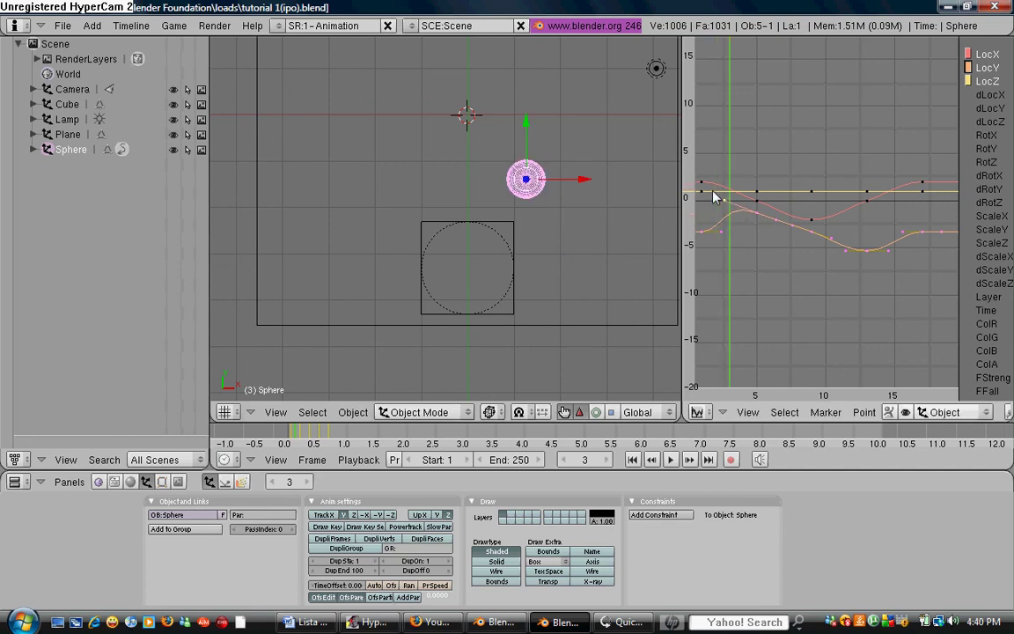
Step: Reposition a LocY point around frame 7 and step through the reshaped motion
{"action": "key", "text": "Right"}
{"action": "key", "text": "Right"}
{"action": "key", "text": "Right"}
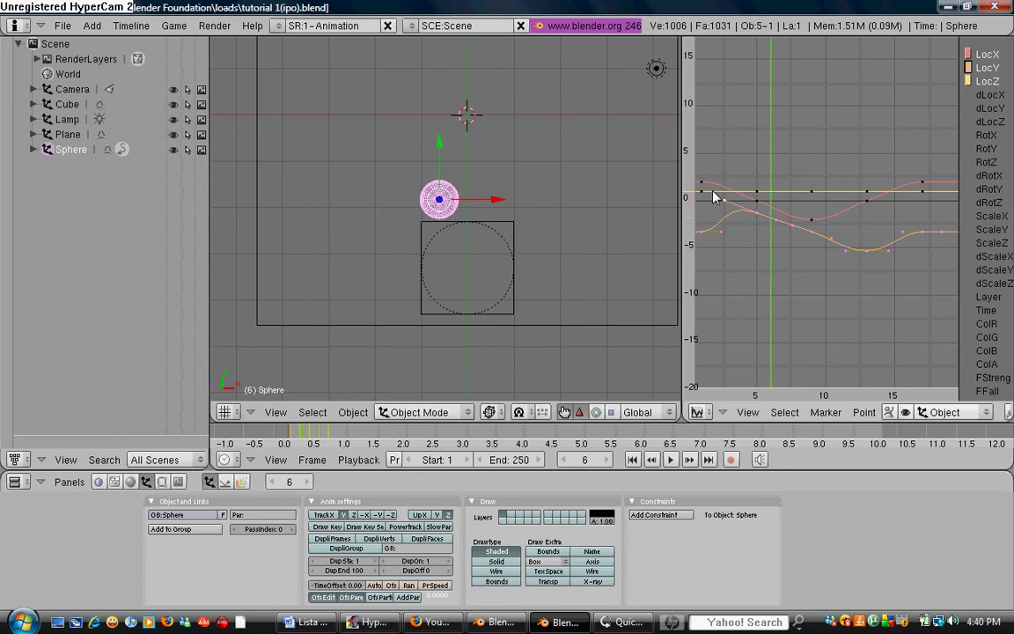
{"action": "key", "text": "Right"}
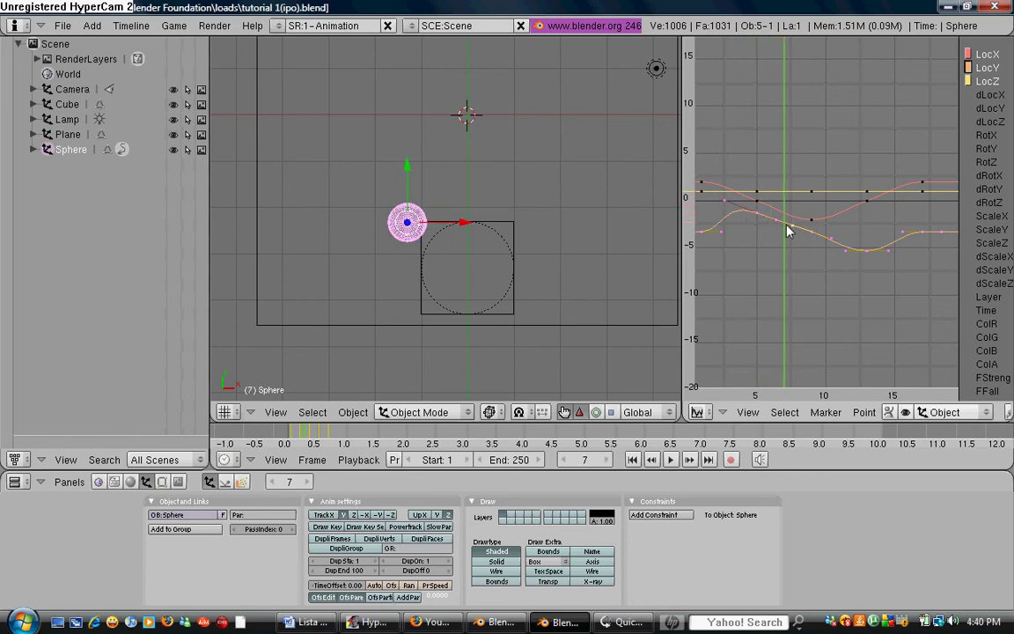
{"action": "key", "text": "g"}
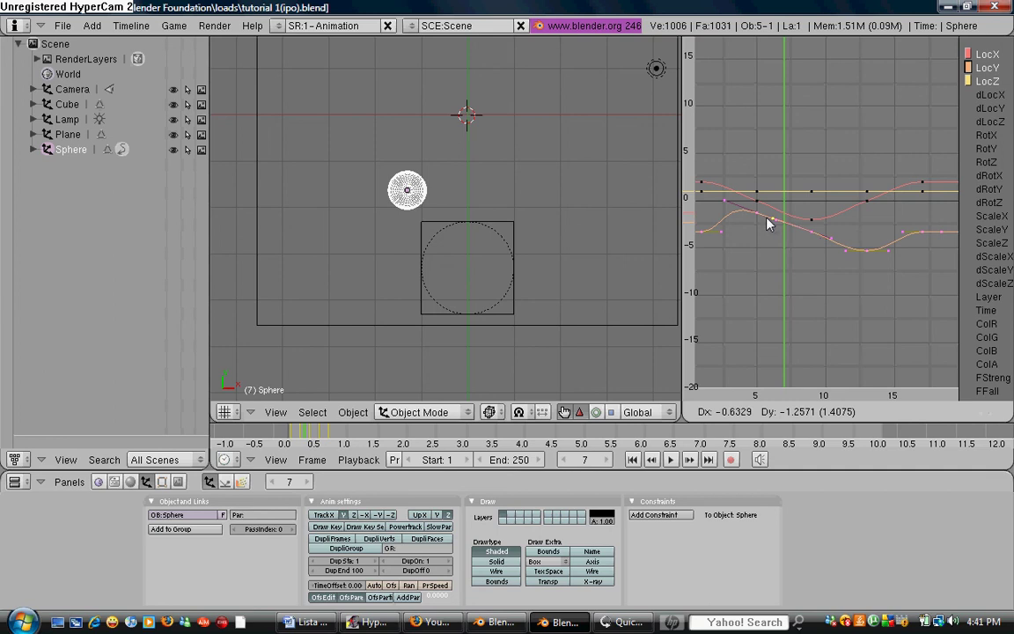
{"action": "left_click", "coordinate": [770, 222]}
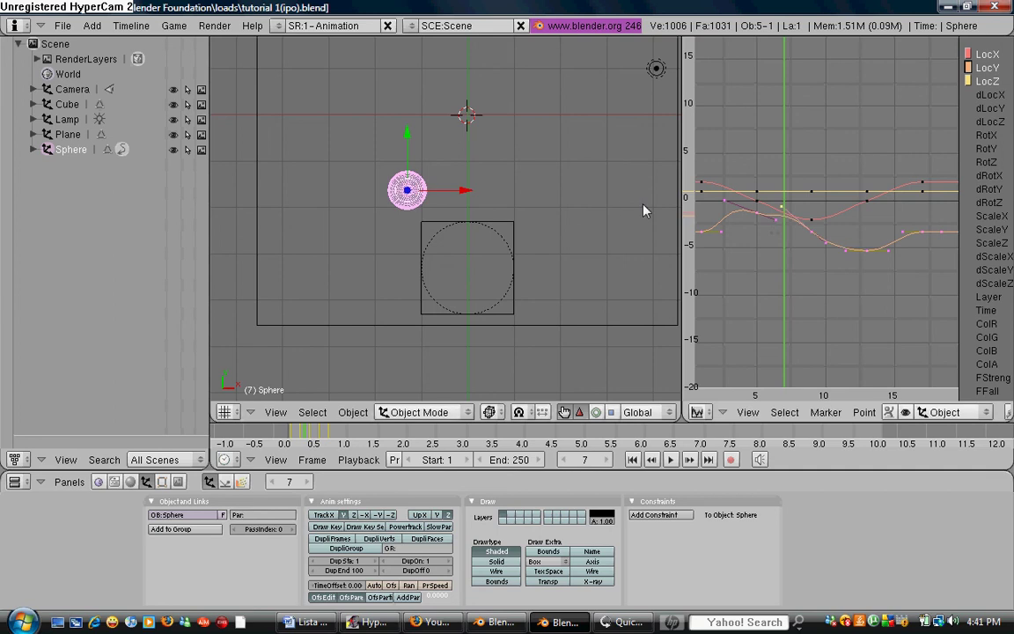
{"action": "key", "text": "Left"}
{"action": "key", "text": "Left"}
{"action": "key", "text": "Left"}
{"action": "key", "text": "Left"}
{"action": "key", "text": "Left"}
{"action": "key", "text": "Left"}
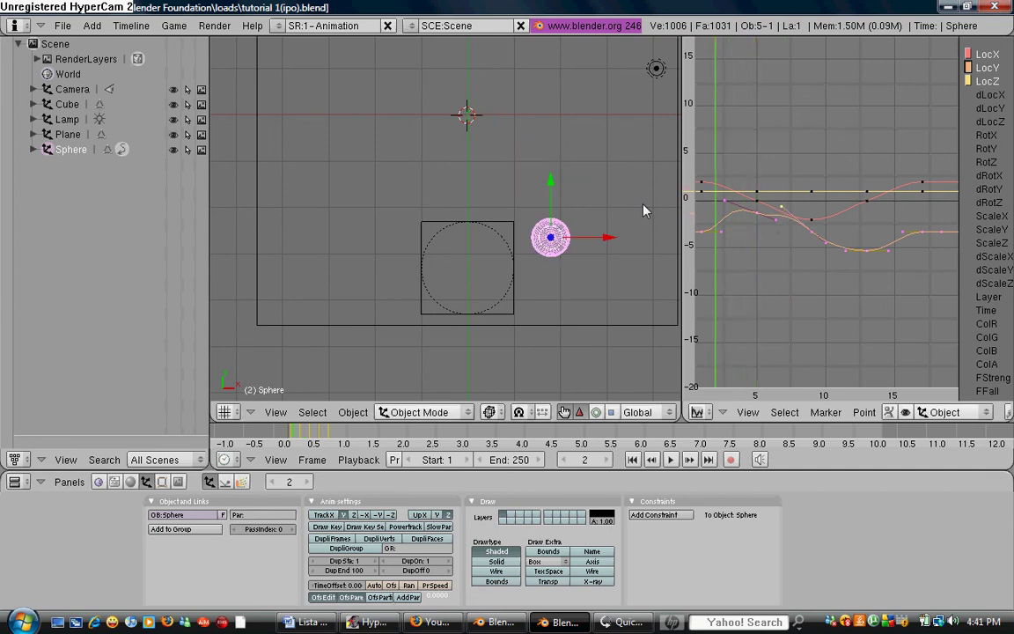
{"action": "key", "text": "Right"}
{"action": "key", "text": "Right"}
{"action": "key", "text": "Right"}
{"action": "key", "text": "Right"}
{"action": "key", "text": "Right"}
{"action": "key", "text": "Right"}
{"action": "key", "text": "Right"}
{"action": "key", "text": "Right"}
{"action": "key", "text": "Right"}
{"action": "key", "text": "Right"}
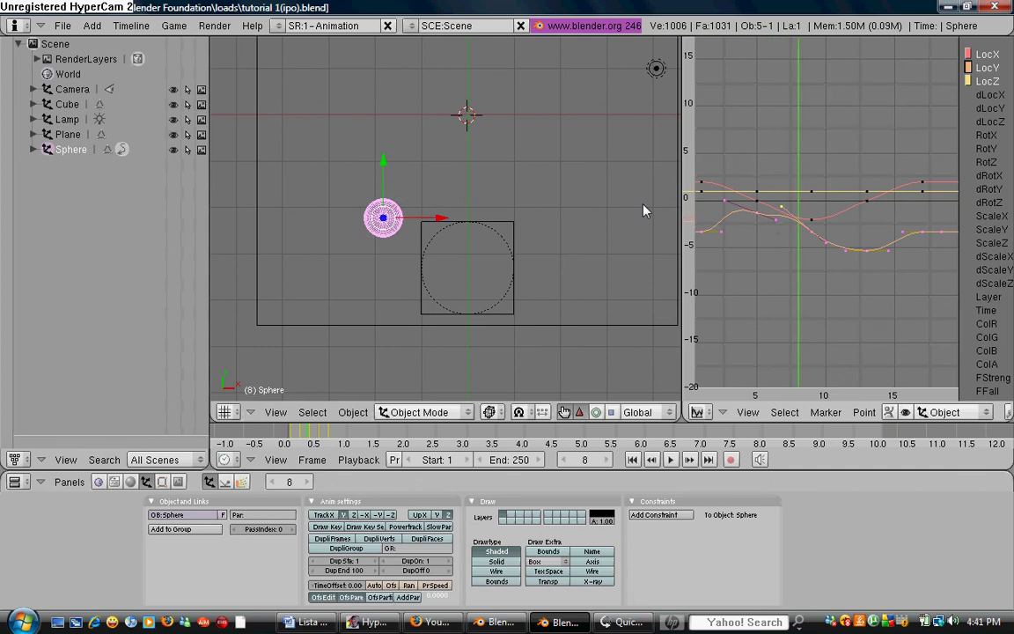
Step: Lower the LocY keyframe near frame 15 so the curve dips there
{"action": "key", "text": "Right"}
{"action": "key", "text": "Right"}
{"action": "key", "text": "Right"}
{"action": "key", "text": "Right"}
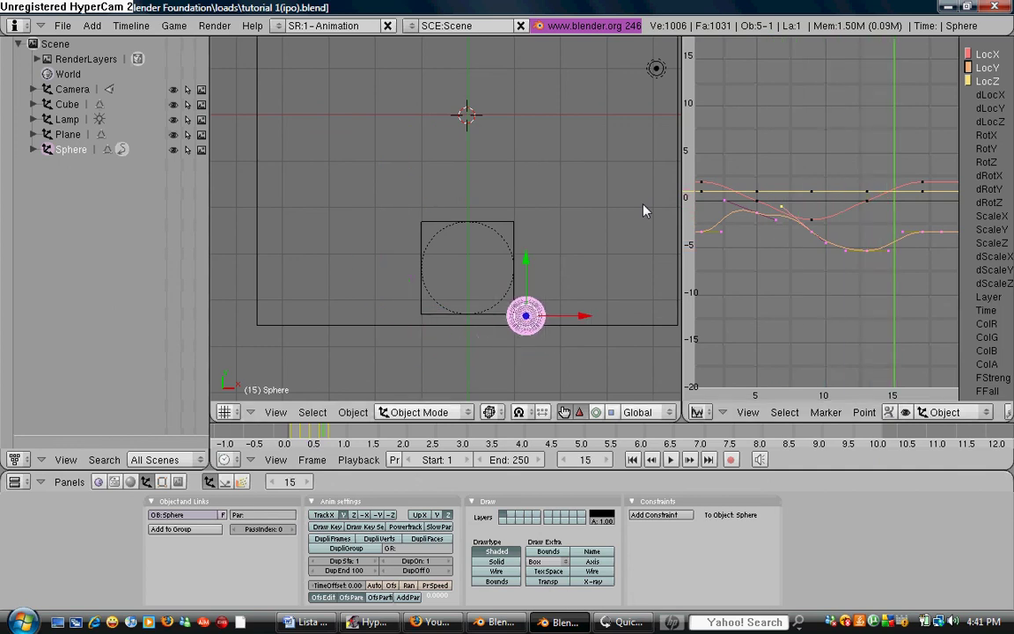
{"action": "key", "text": "g"}
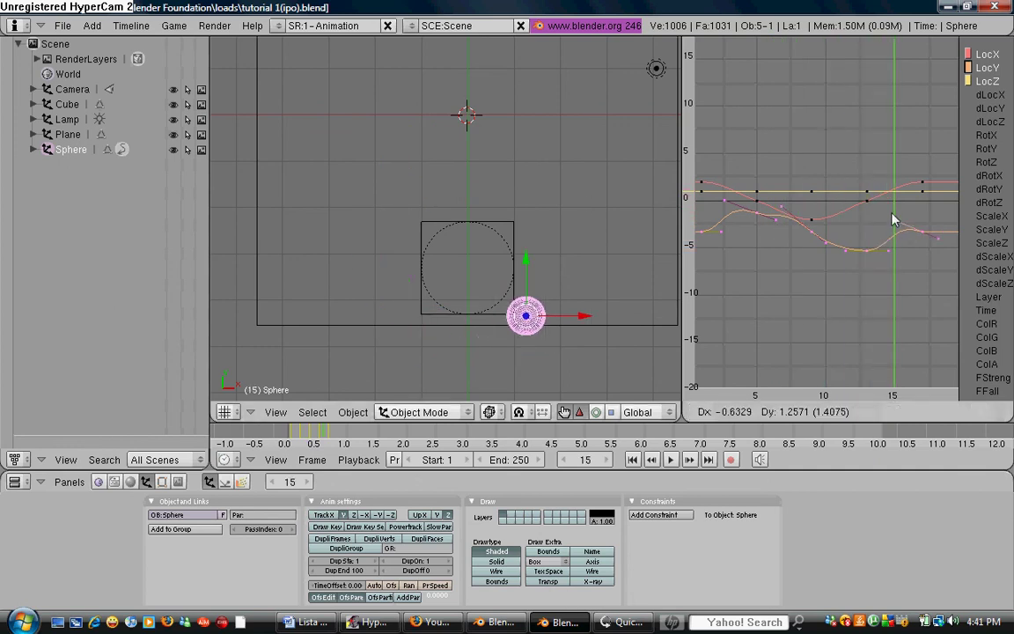
{"action": "left_click", "coordinate": [891, 218]}
{"action": "key", "text": "g"}
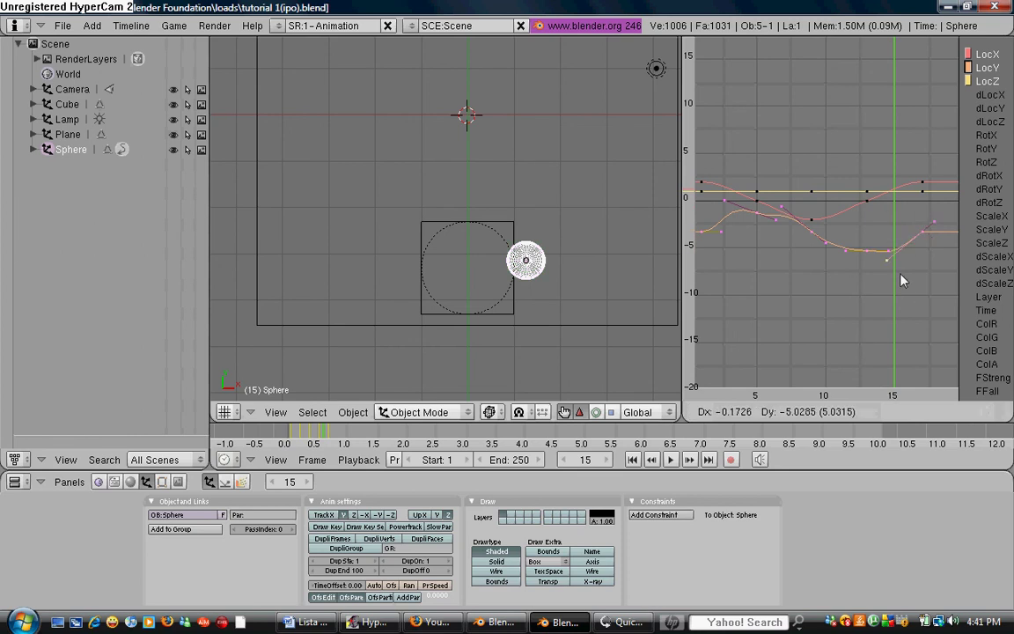
{"action": "left_click", "coordinate": [907, 274]}
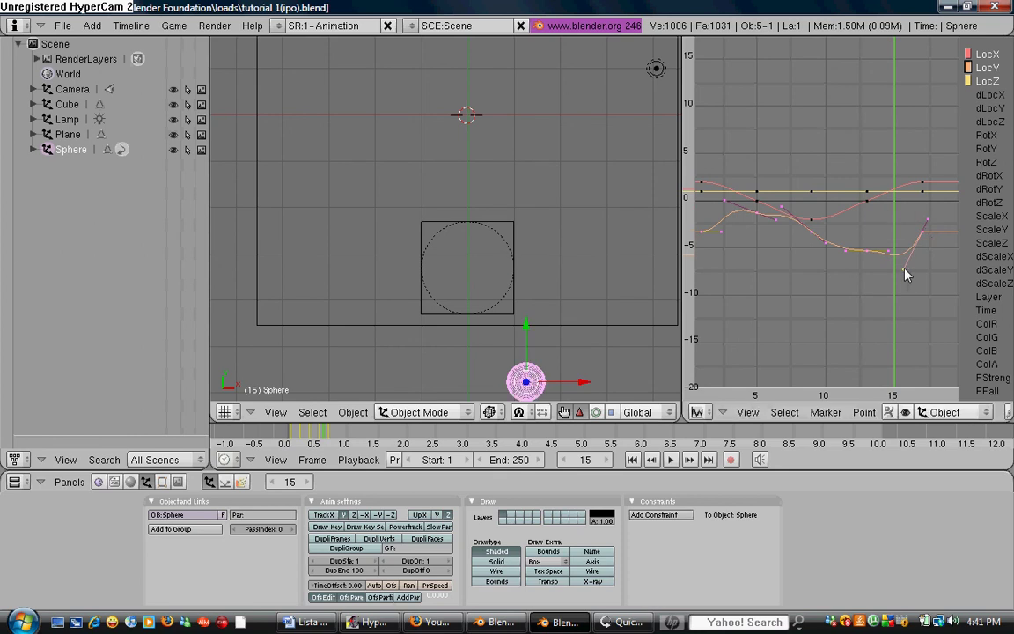
{"action": "key", "text": "g"}
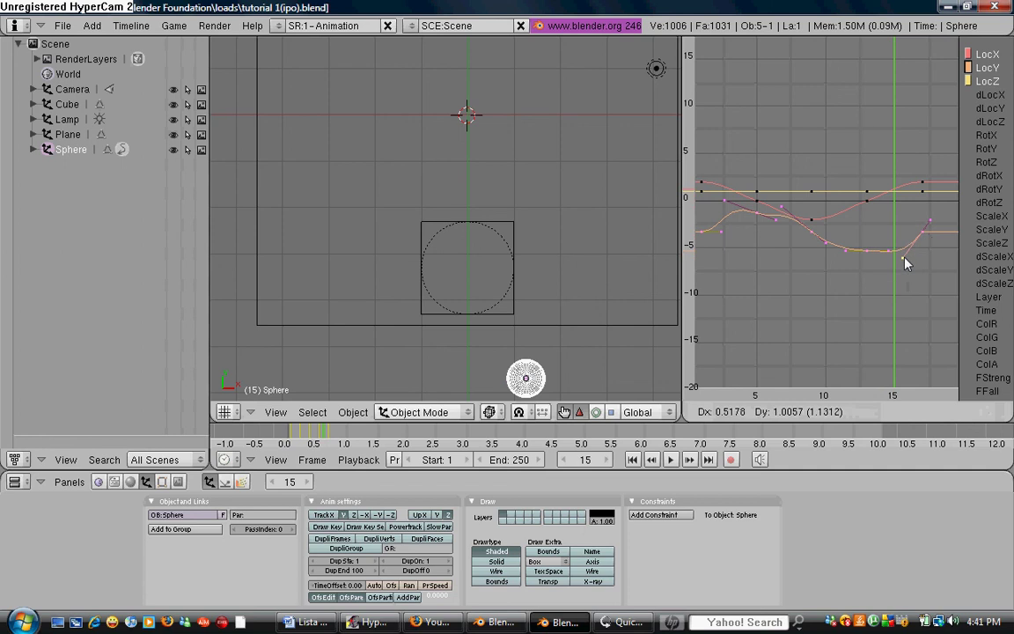
{"action": "left_click", "coordinate": [906, 263]}
Step: Play the animation and step between frames 12–18 to review the new LocY motion
{"action": "key", "text": "Left"}
{"action": "key", "text": "Left"}
{"action": "key", "text": "Left"}
{"action": "key", "text": "Left"}
{"action": "key", "text": "Left"}
{"action": "key", "text": "Left"}
{"action": "key", "text": "Left"}
{"action": "key", "text": "Left"}
{"action": "key", "text": "Left"}
{"action": "key", "text": "Left"}
{"action": "key", "text": "Left"}
{"action": "key", "text": "Left"}
{"action": "key", "text": "Left"}
{"action": "key", "text": "Left"}
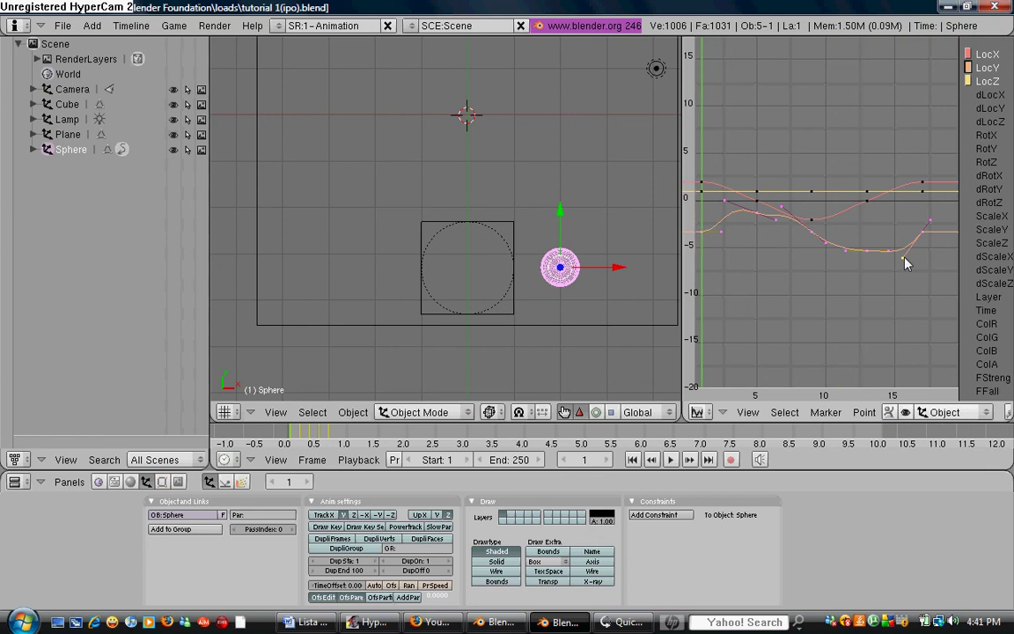
{"action": "key", "text": "shift+alt+a"}
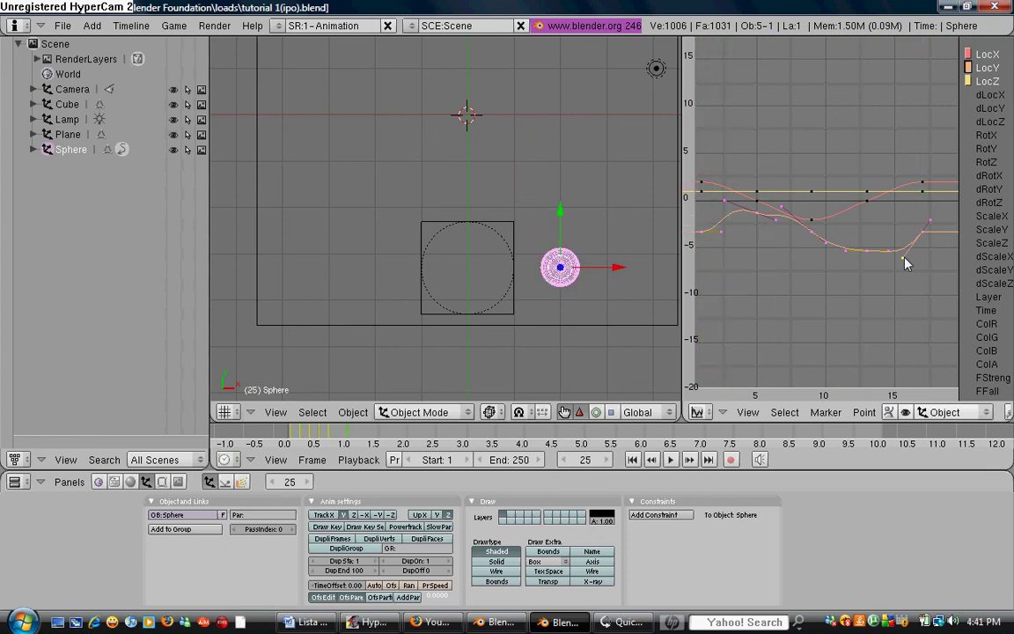
{"action": "key", "text": "Left"}
{"action": "key", "text": "Left"}
{"action": "key", "text": "Left"}
{"action": "key", "text": "Left"}
{"action": "key", "text": "Left"}
{"action": "key", "text": "Left"}
{"action": "key", "text": "Left"}
{"action": "key", "text": "Left"}
{"action": "key", "text": "Left"}
{"action": "key", "text": "Left"}
{"action": "key", "text": "Left"}
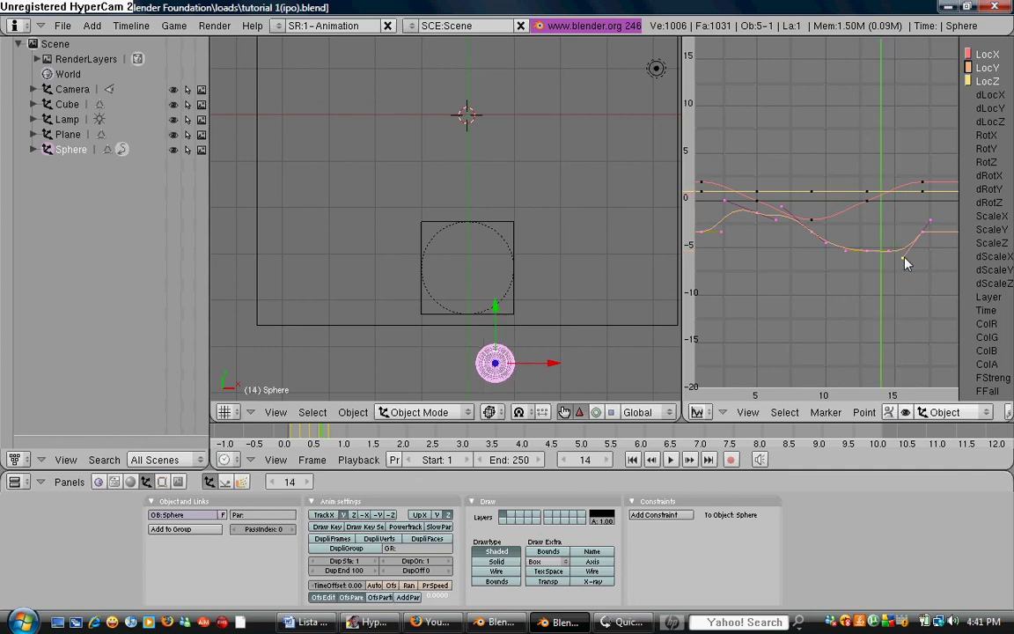
{"action": "key", "text": "Left"}
{"action": "key", "text": "Left"}
{"action": "key", "text": "Left"}
{"action": "key", "text": "Left"}
{"action": "key", "text": "Left"}
{"action": "key", "text": "Left"}
{"action": "key", "text": "Left"}
{"action": "key", "text": "Left"}
{"action": "key", "text": "Left"}
{"action": "key", "text": "Left"}
{"action": "key", "text": "Left"}
{"action": "key", "text": "Left"}
{"action": "key", "text": "Left"}
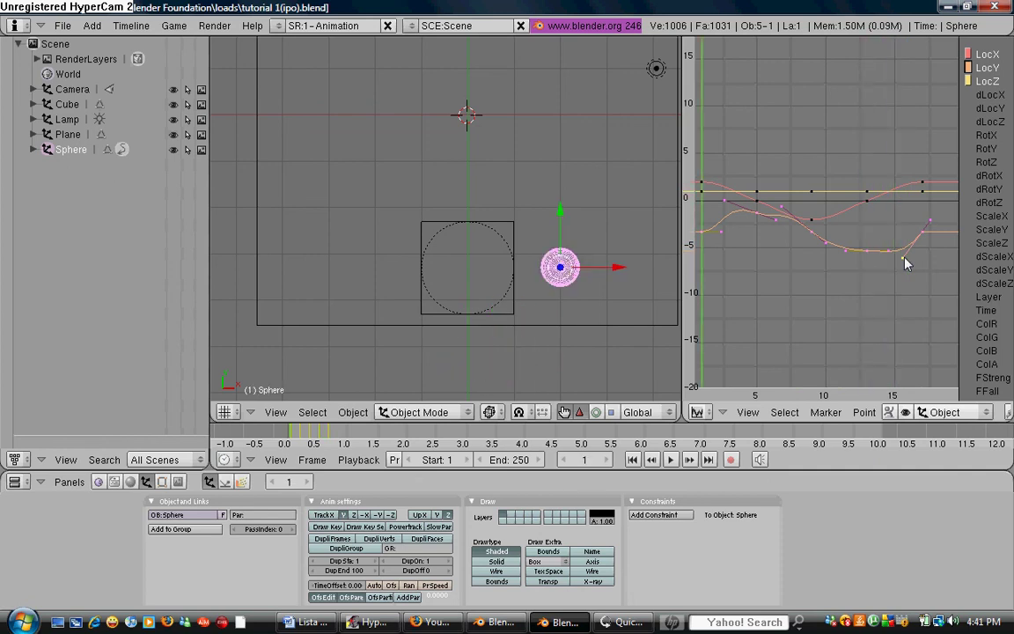
Step: Switch to the 2-Model layout, preview the sphere animation, then test-run the game and quit it
{"action": "left_click", "coordinate": [279, 26]}
{"action": "left_click", "coordinate": [299, 72]}
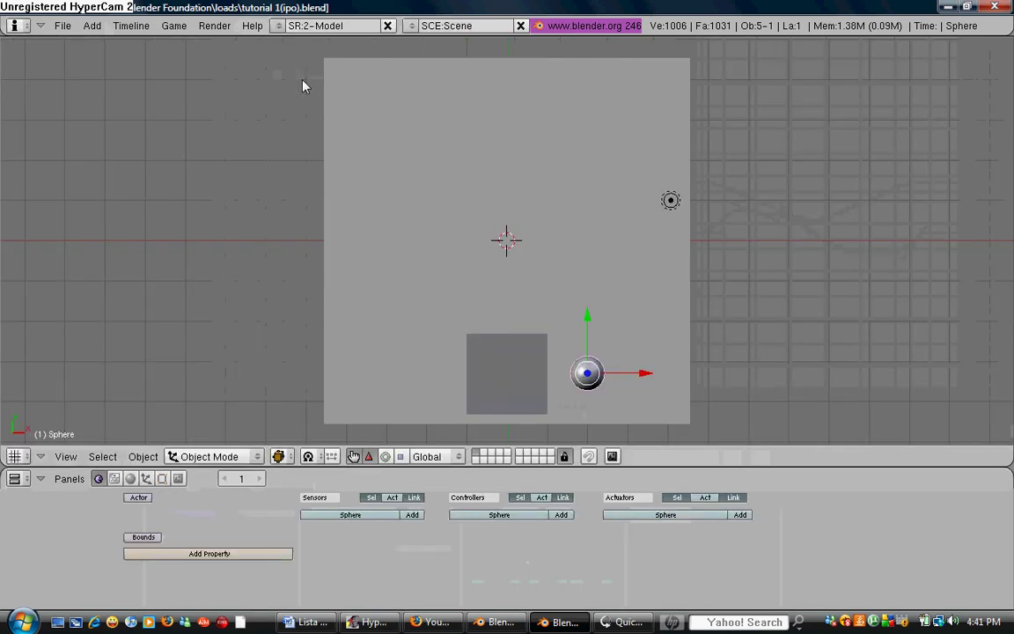
{"action": "key", "text": "alt+a"}
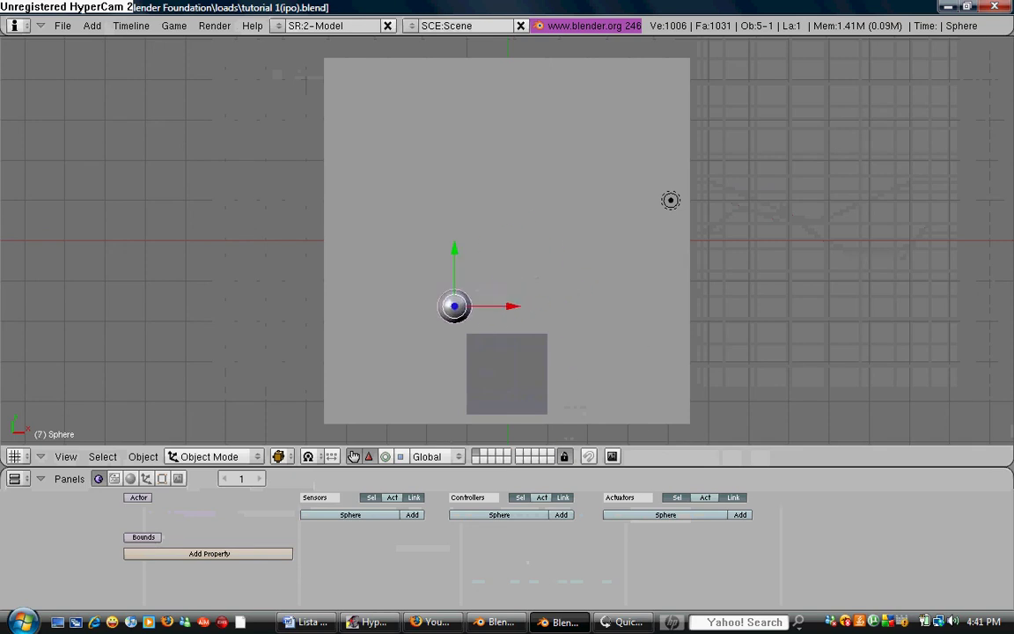
{"action": "key", "text": "Escape"}
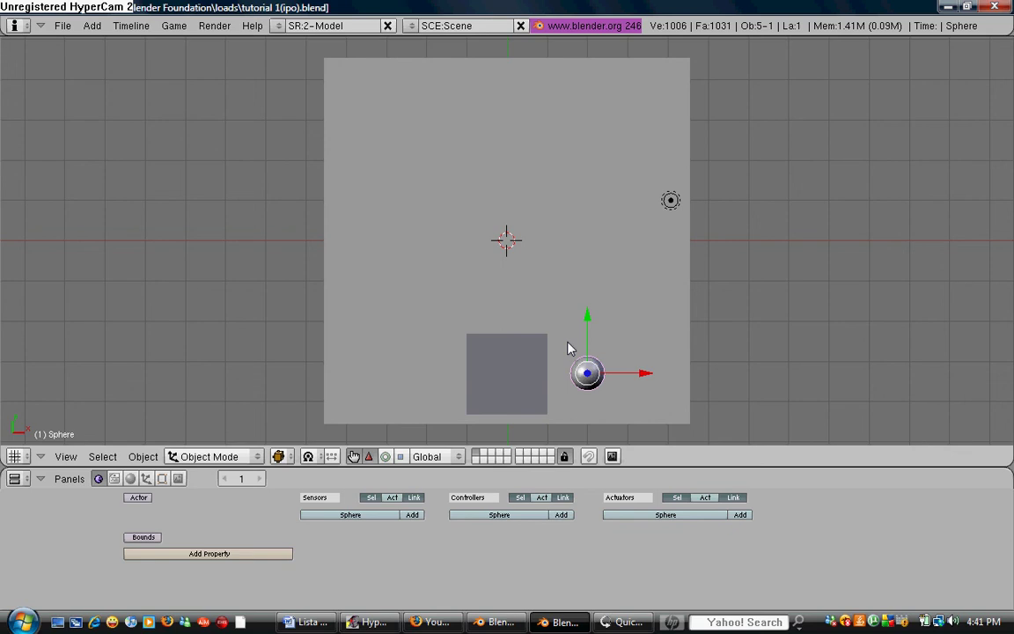
{"action": "key", "text": "p"}
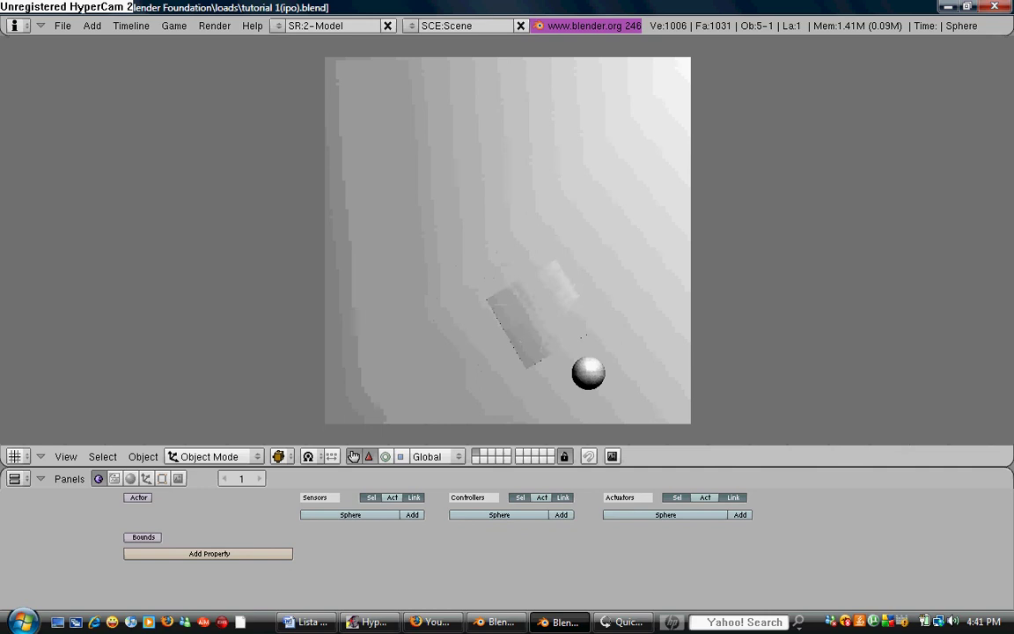
{"action": "key", "text": "Escape"}
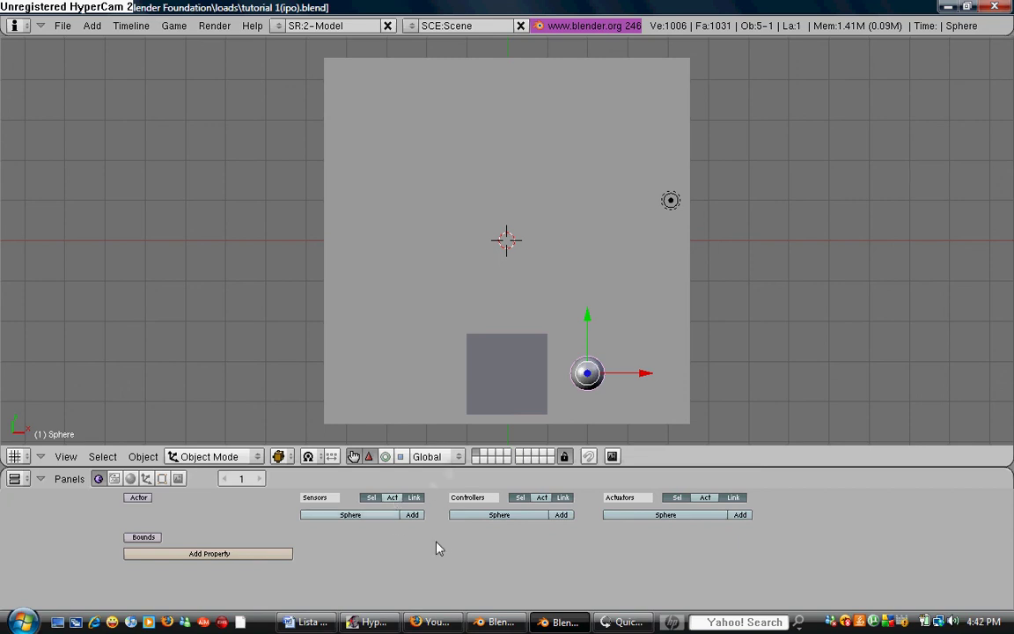
Step: Add an Always sensor, AND controller and actuator to the sphere and link them in a chain
{"action": "middle_click_drag", "start_coordinate": [432, 545], "coordinate": [435, 564], "text": "ctrl"}
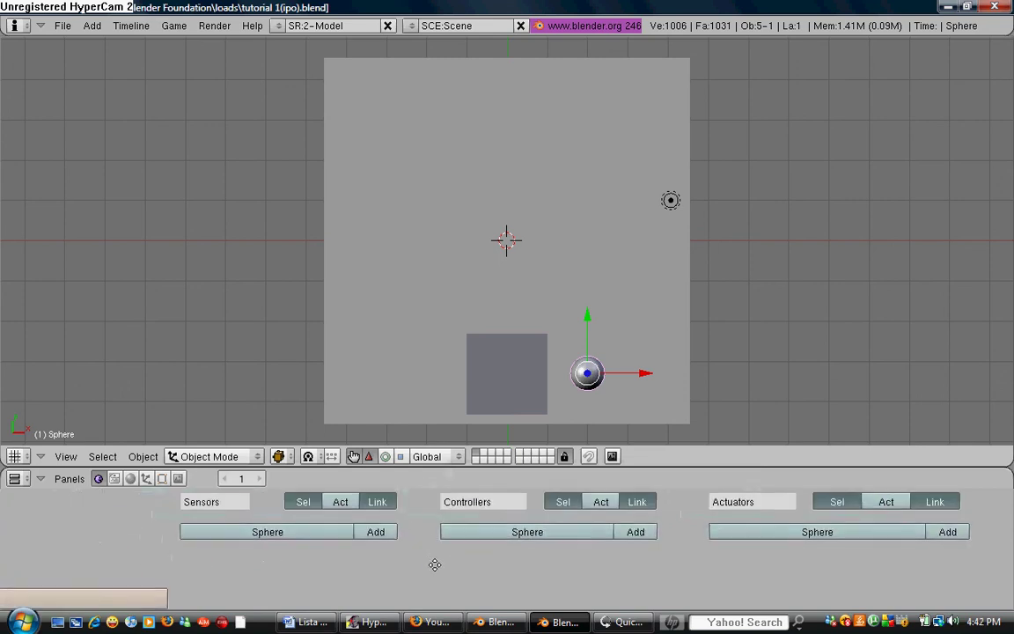
{"action": "scroll", "coordinate": [434, 564], "scroll_direction": "up", "scroll_amount": 5}
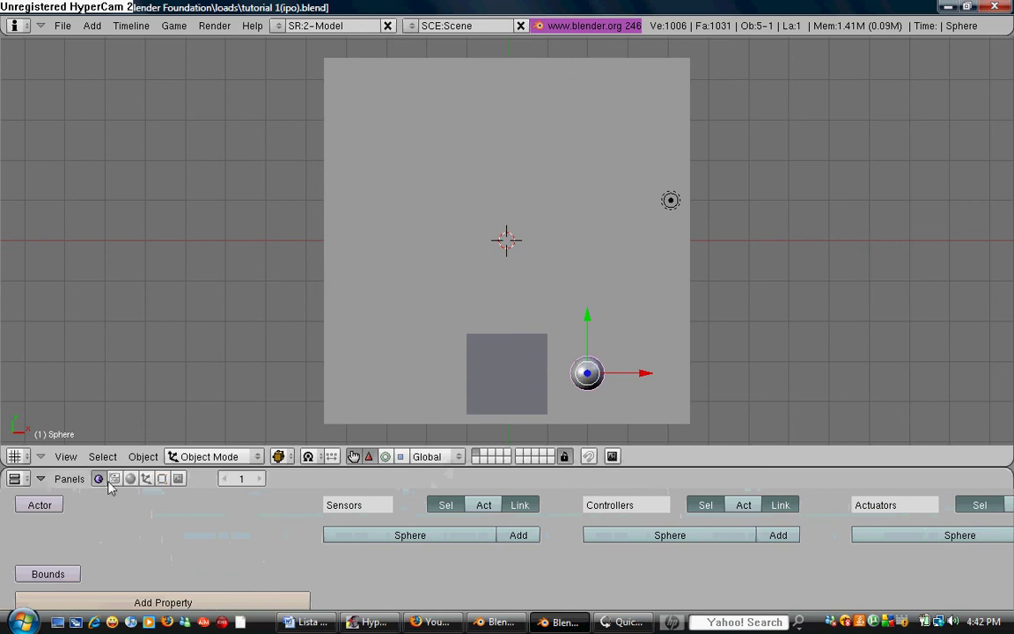
{"action": "middle_click_drag", "start_coordinate": [550, 594], "coordinate": [336, 568]}
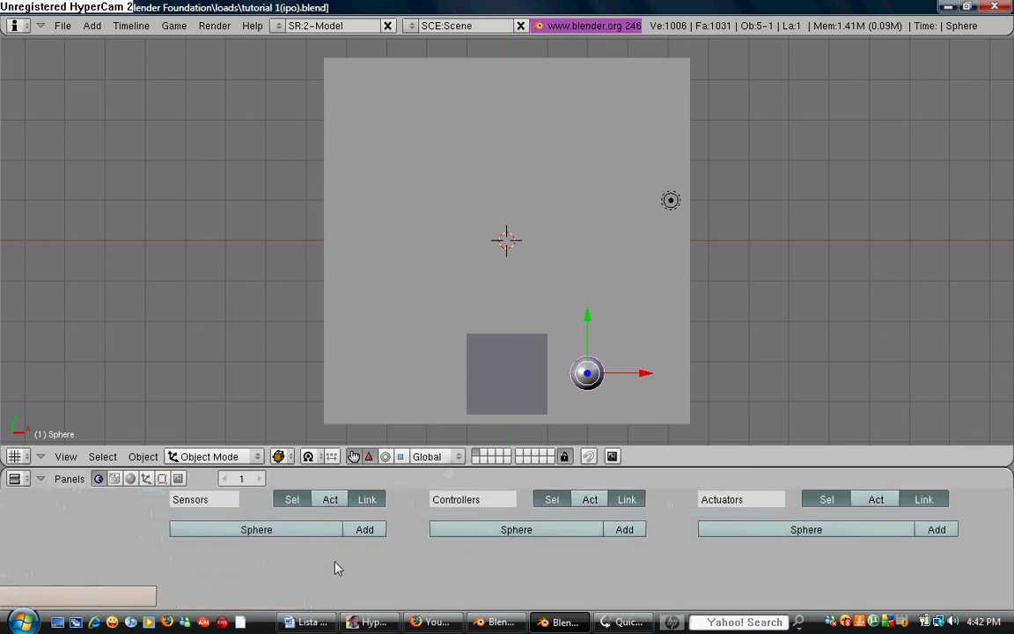
{"action": "left_click", "coordinate": [362, 530]}
{"action": "left_click", "coordinate": [620, 530]}
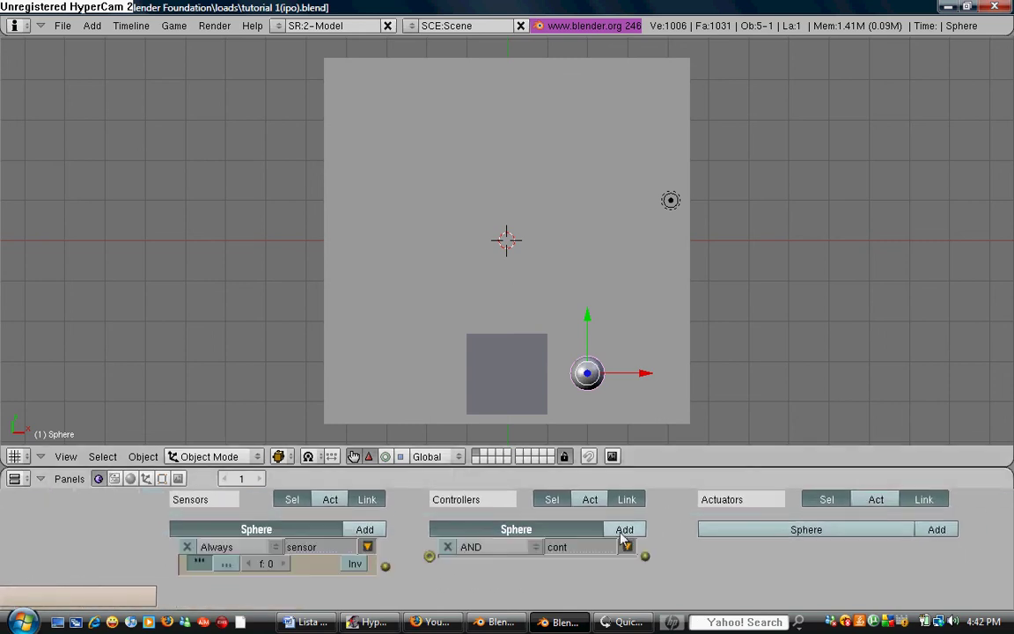
{"action": "left_click", "coordinate": [931, 531]}
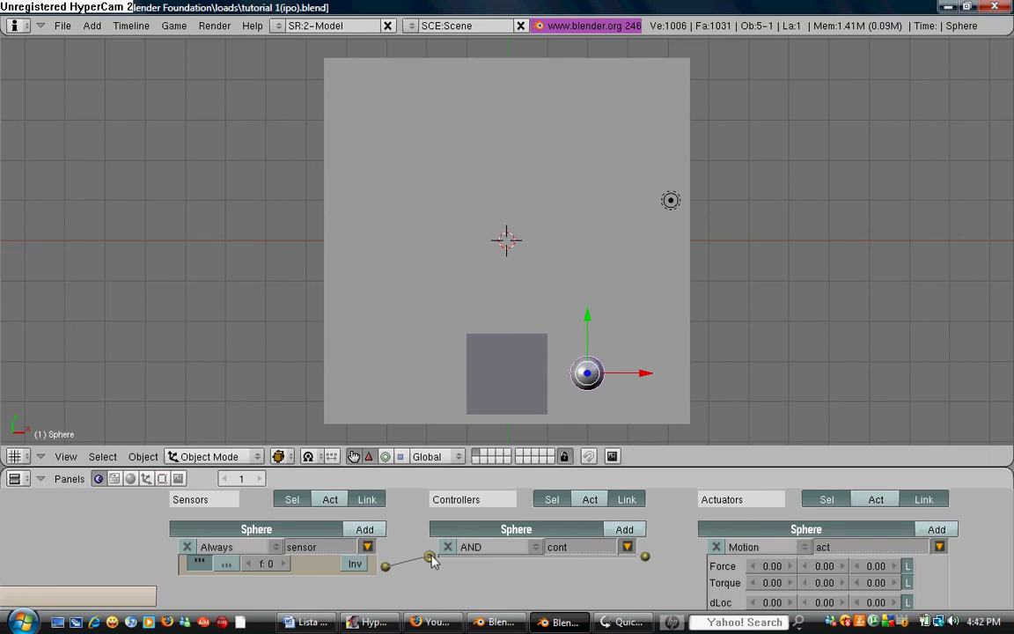
{"action": "left_click_drag", "start_coordinate": [431, 561], "coordinate": [430, 557]}
{"action": "middle_click_drag", "start_coordinate": [641, 584], "coordinate": [601, 545]}
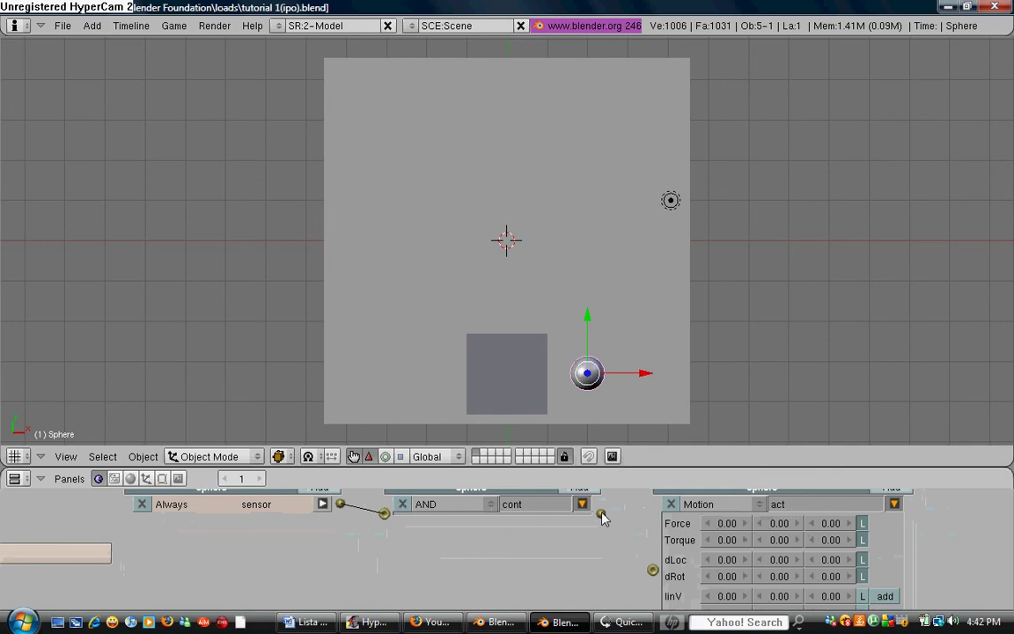
{"action": "left_click_drag", "start_coordinate": [601, 514], "coordinate": [653, 570]}
Step: Make the actuator an Ipo actuator playing frames 1 to 17, then collapse it
{"action": "key", "text": "Home"}
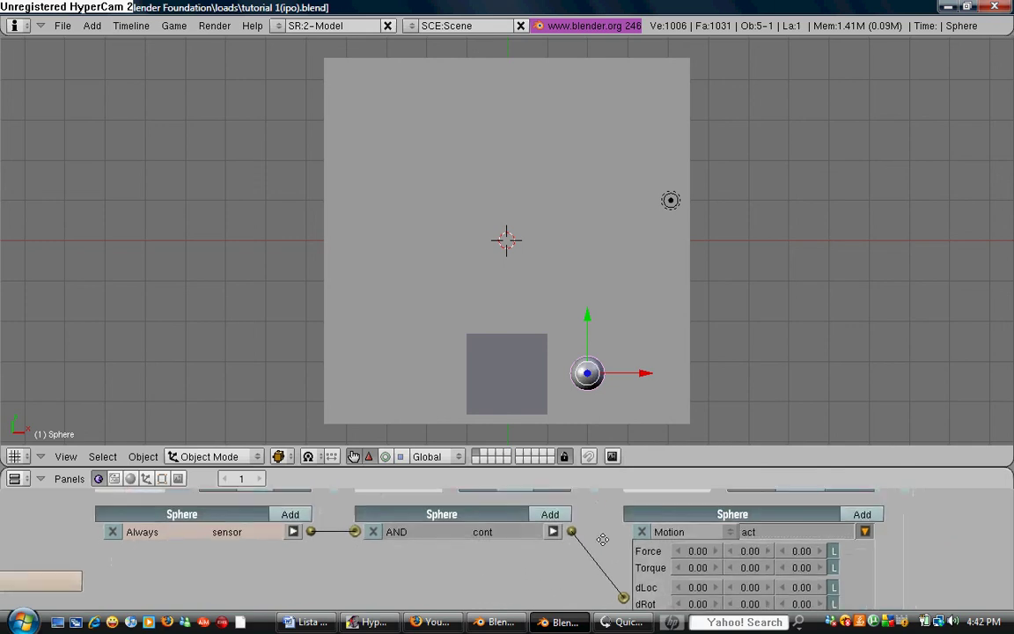
{"action": "left_click", "coordinate": [660, 534]}
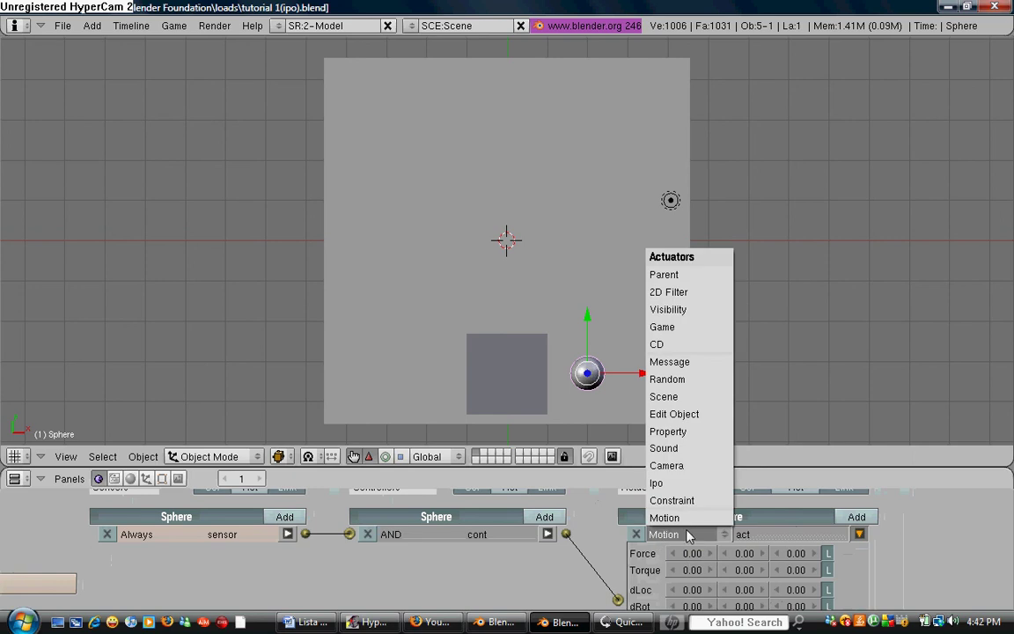
{"action": "left_click", "coordinate": [658, 482]}
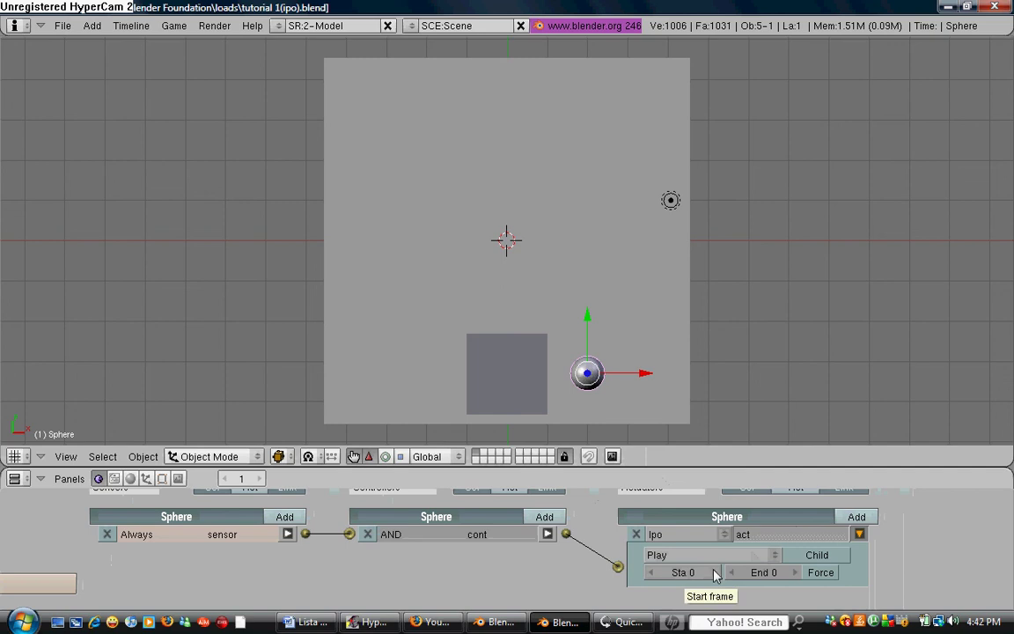
{"action": "left_click", "coordinate": [691, 573]}
{"action": "type", "text": "1"}
{"action": "left_click", "coordinate": [773, 573]}
{"action": "type", "text": "17"}
{"action": "key", "text": "Return"}
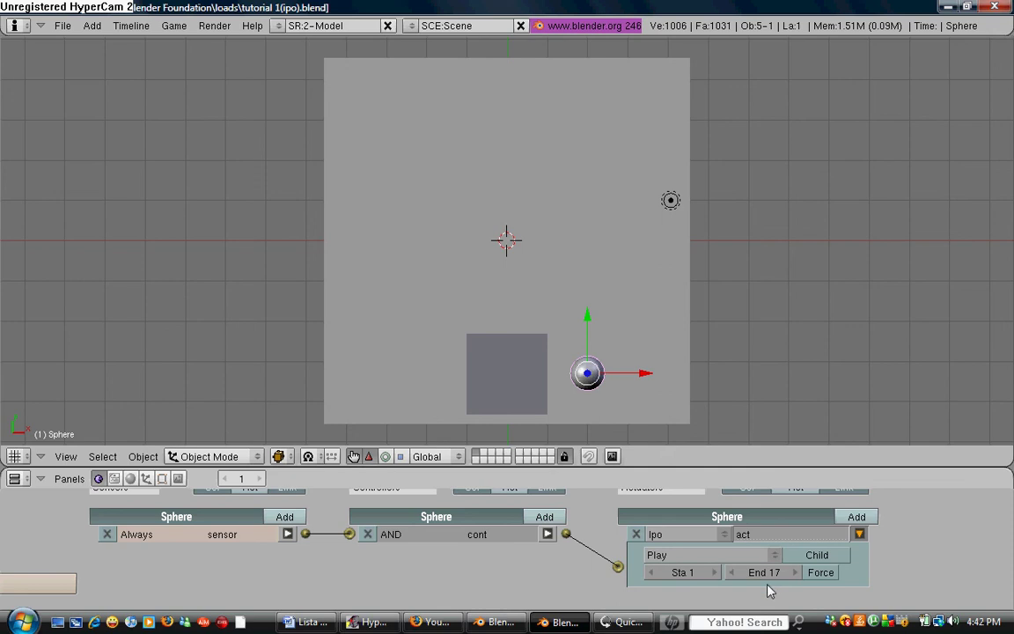
{"action": "left_click", "coordinate": [859, 534]}
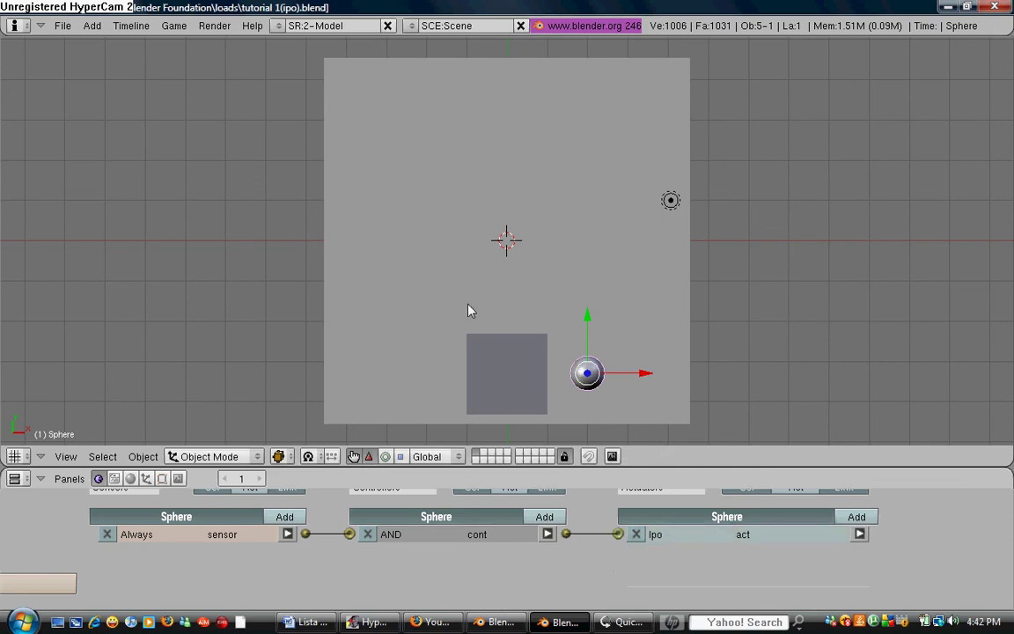
{"action": "key", "text": "p"}
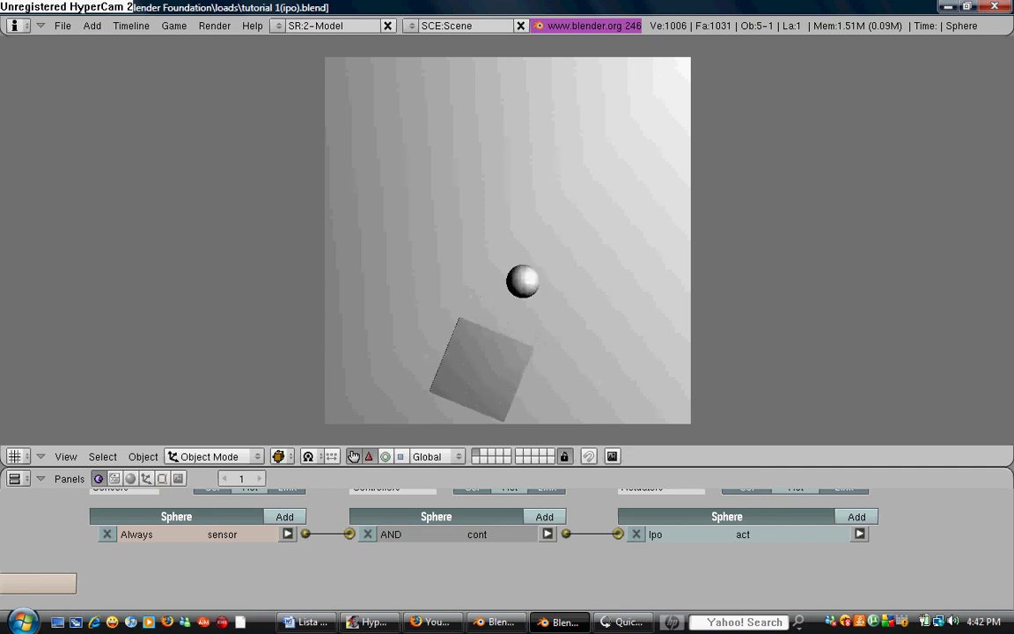
{"action": "key", "text": "Escape"}
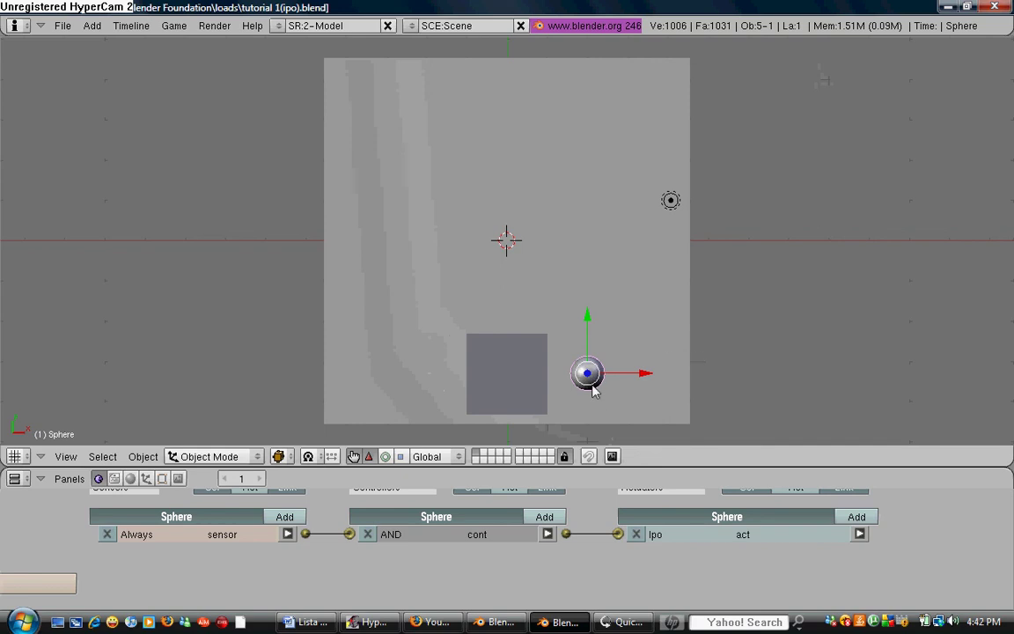
{"action": "scroll", "coordinate": [595, 550], "scroll_direction": "left", "scroll_amount": 1}
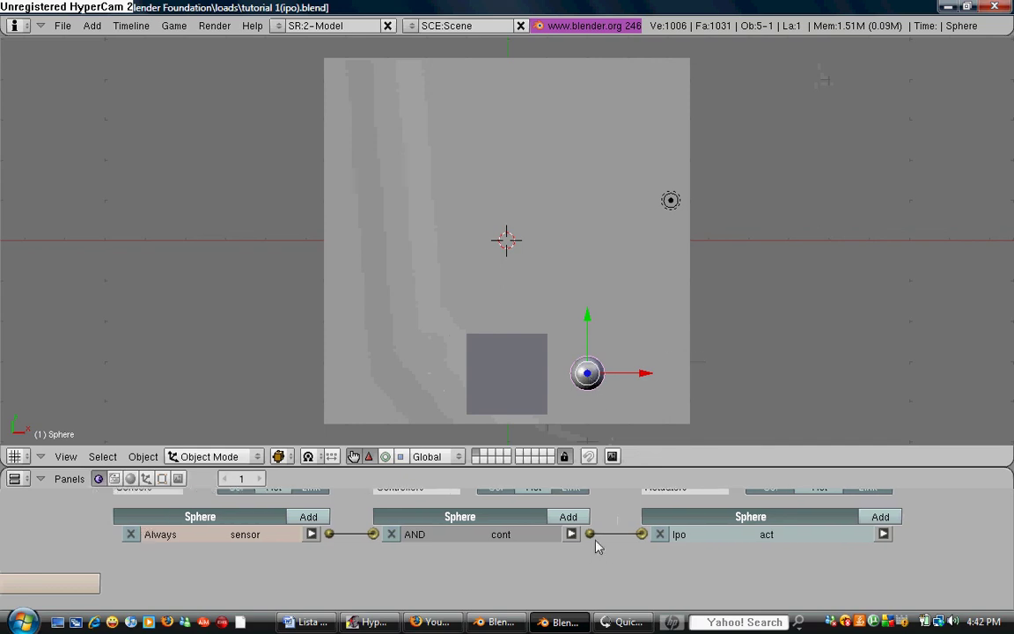
{"action": "middle_click_drag", "start_coordinate": [594, 546], "coordinate": [592, 347], "text": "ctrl"}
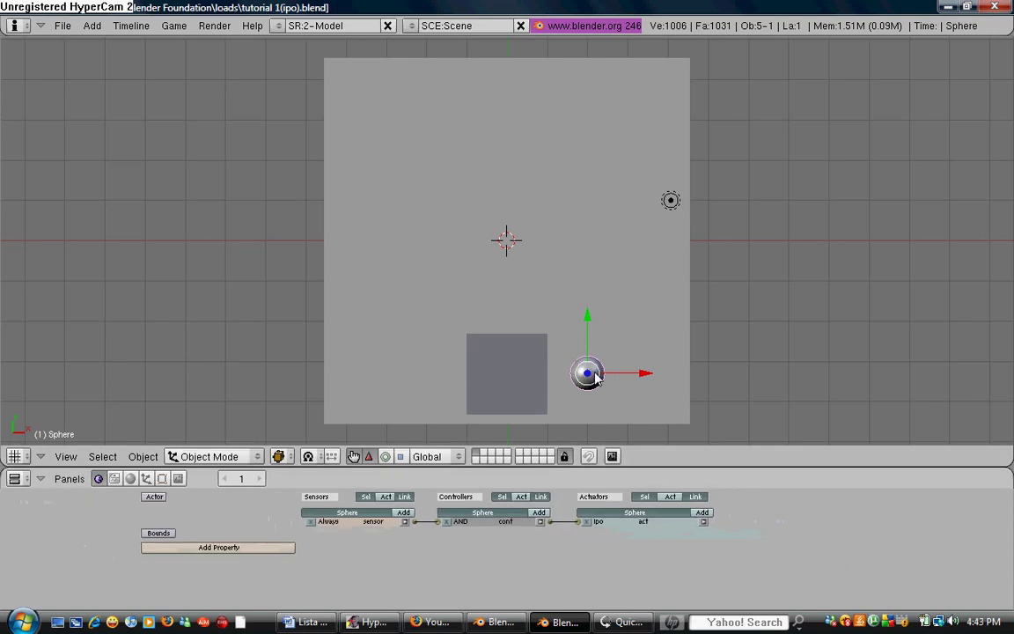
Step: Add the cube to the selection and make it the sphere's parent
{"action": "right_click", "coordinate": [498, 380]}
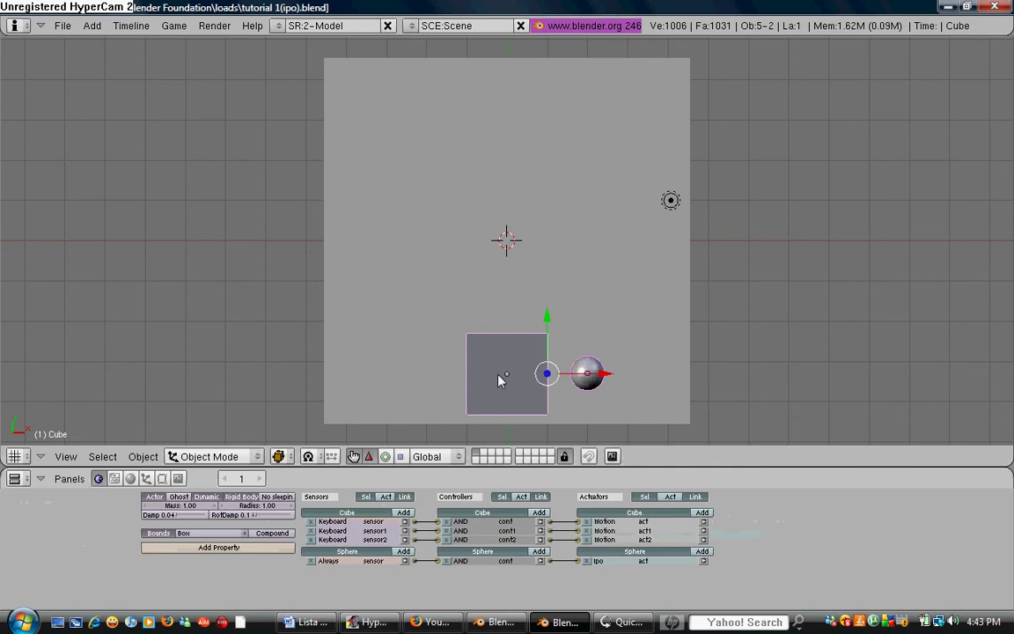
{"action": "key", "text": "ctrl+p"}
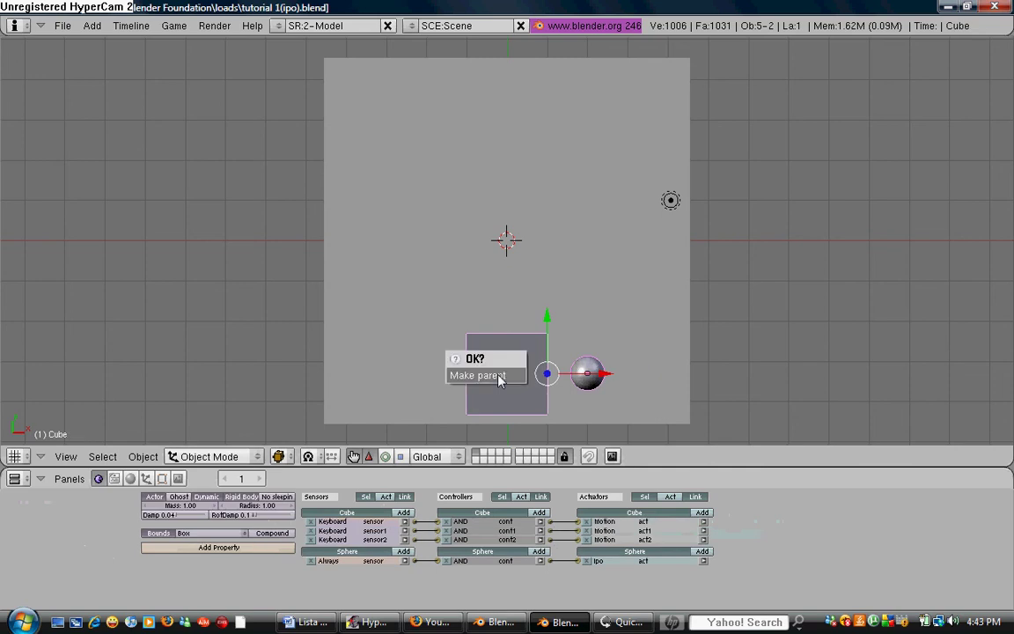
{"action": "left_click", "coordinate": [499, 376]}
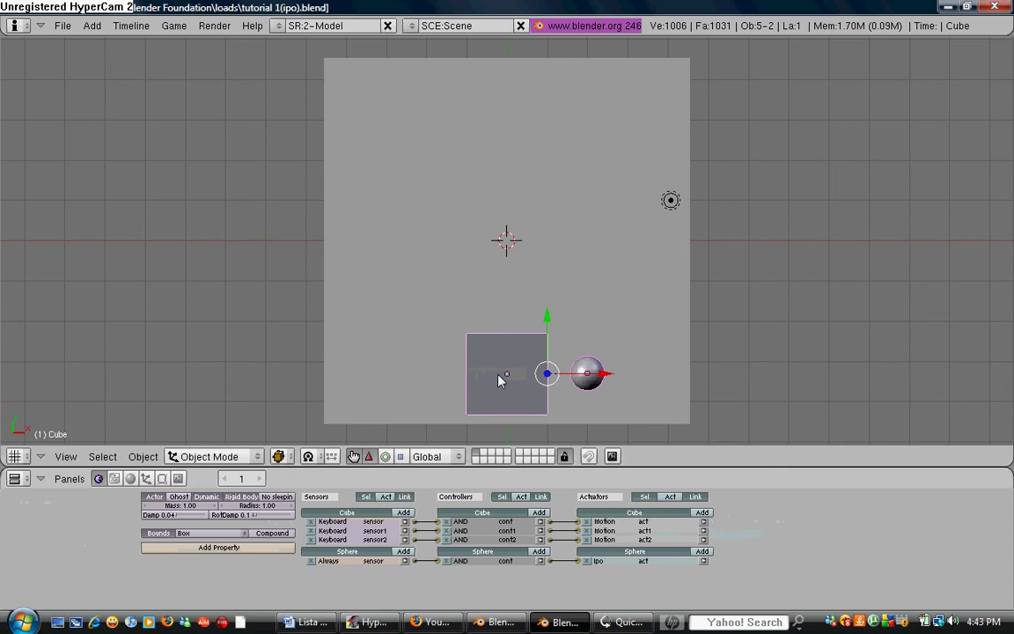
Step: Run the game and drive the cube around with the arrow keys to check the sphere follows
{"action": "key", "text": "p"}
{"action": "key", "text": "Up"}
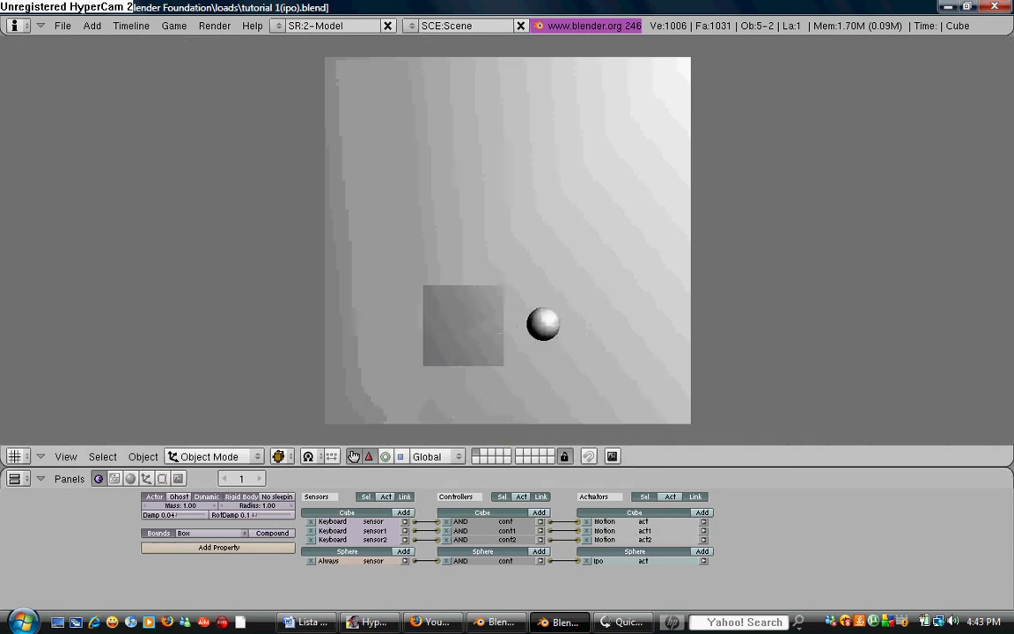
{"action": "key", "text": "Left"}
{"action": "key", "text": "Up"}
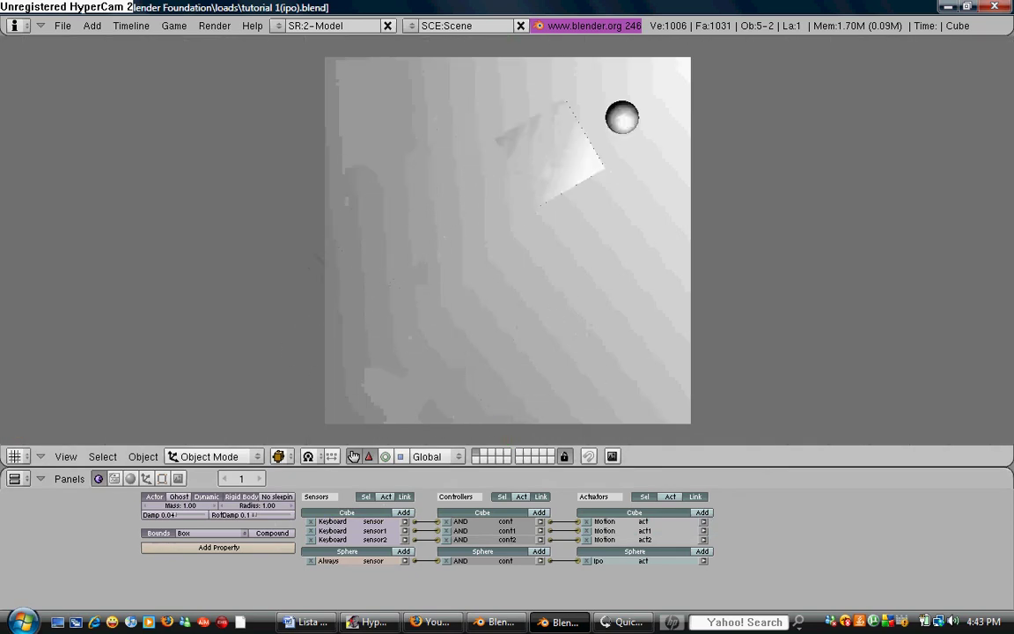
{"action": "key", "text": "Left"}
{"action": "key", "text": "Escape"}
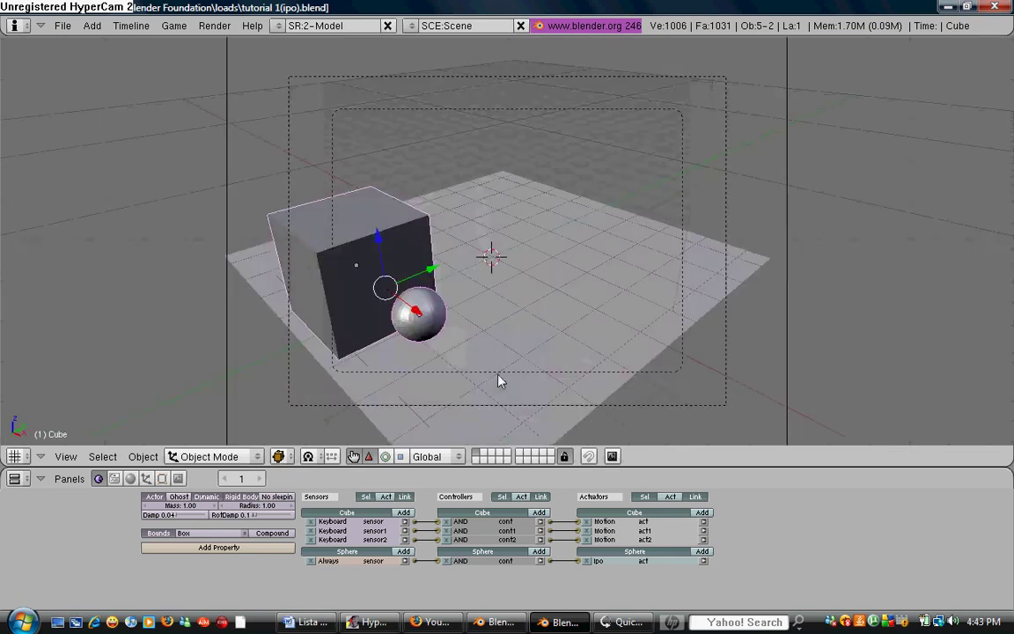
{"action": "key", "text": "p"}
{"action": "key", "text": "Up"}
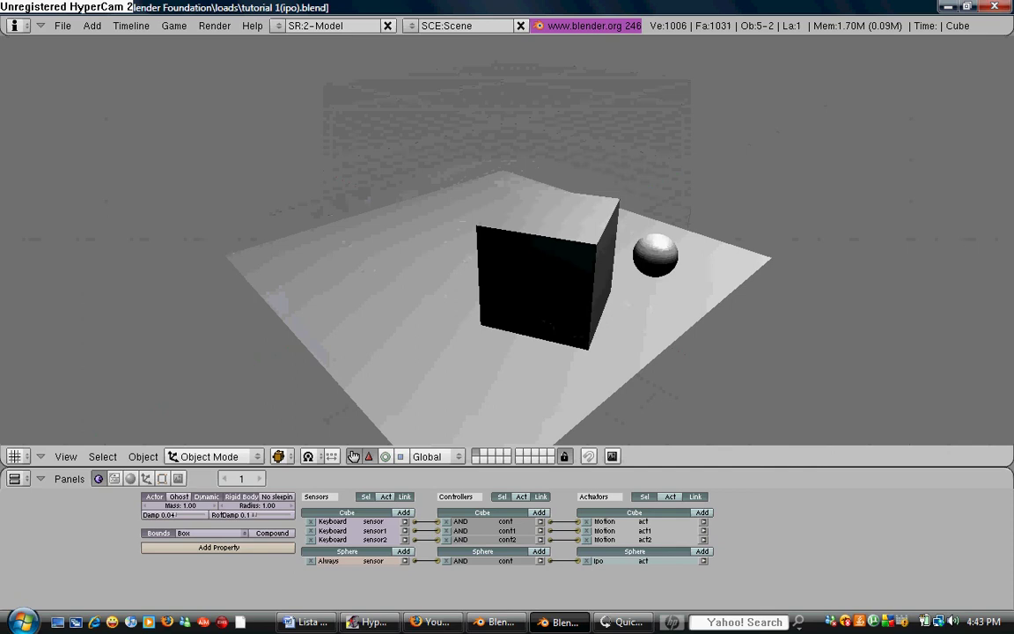
{"action": "key", "text": "Up"}
{"action": "key", "text": "Left"}
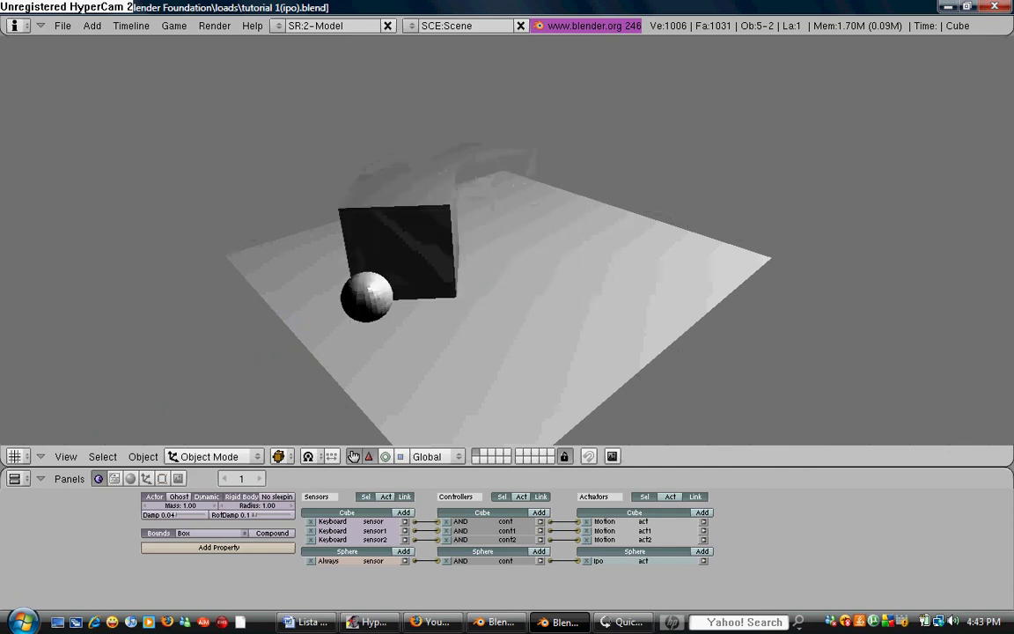
{"action": "key", "text": "Left"}
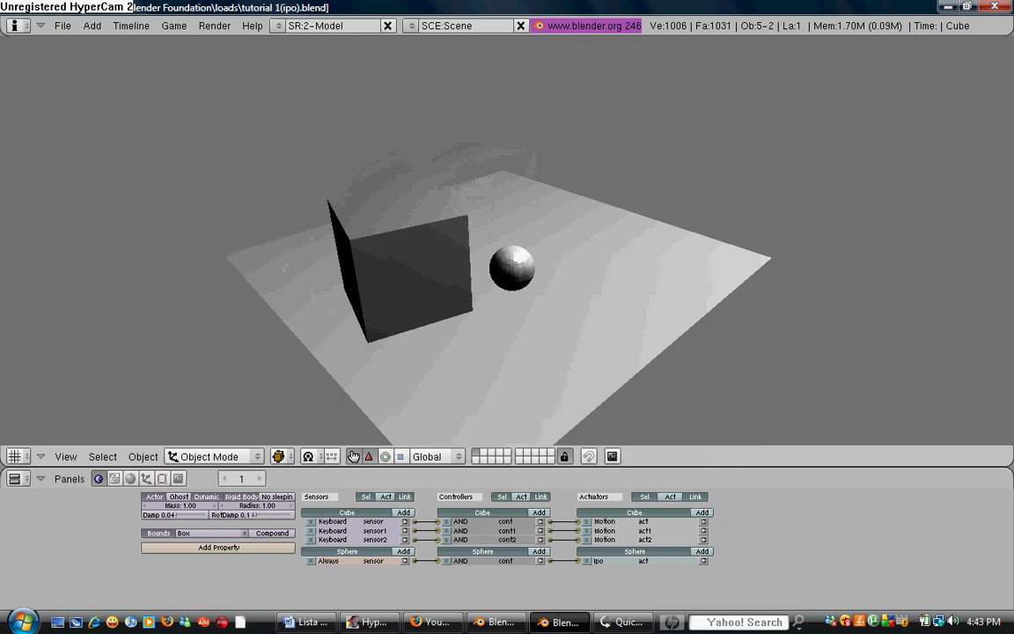
{"action": "key", "text": "Escape"}
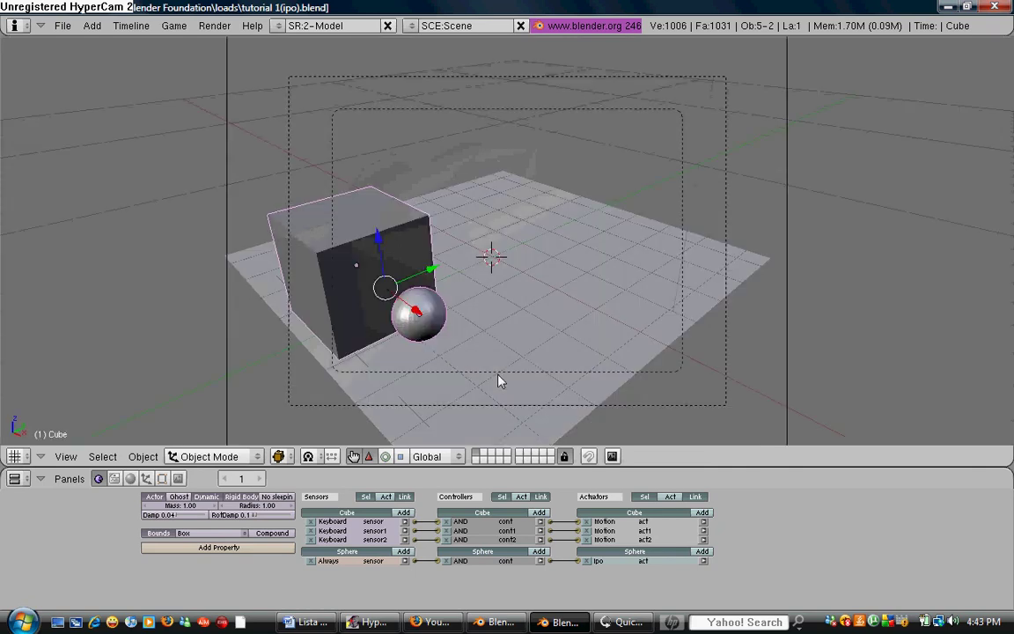